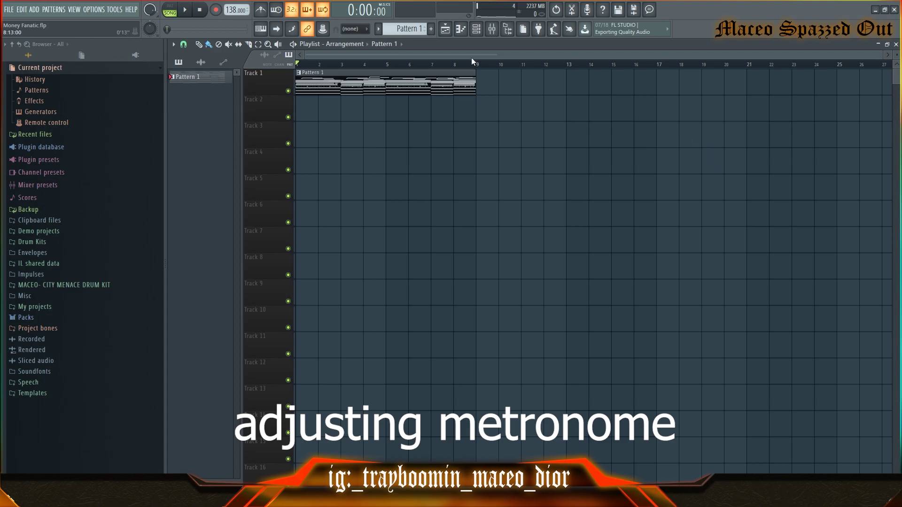
Step: Switch to the Mixer, turn on the metronome, and start playback
left_click(490, 31)
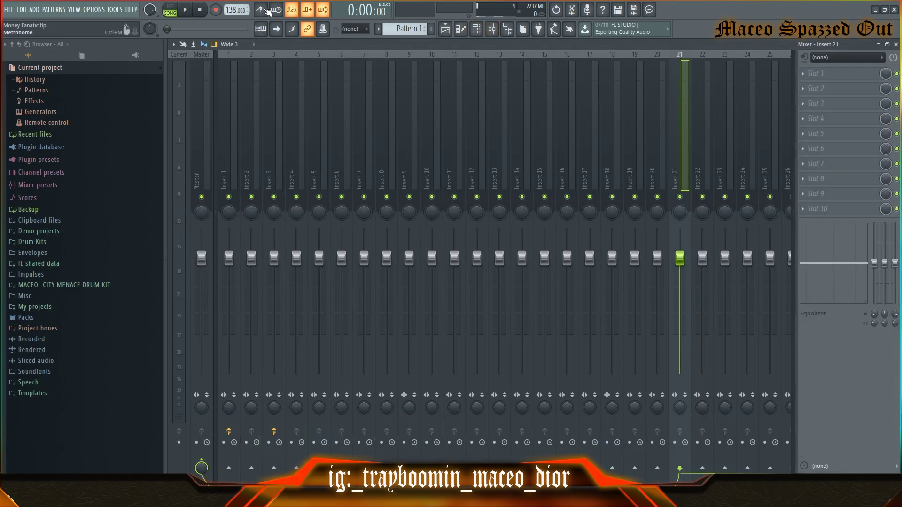
left_click(261, 10)
left_click(185, 10)
Step: Select the Master track, pause playback, and open the Audio settings dialog
left_click(201, 118)
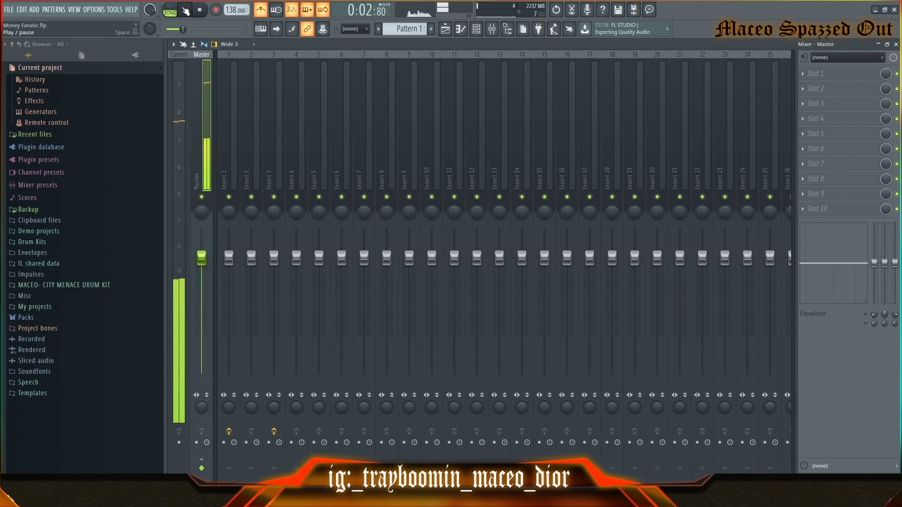
left_click(185, 10)
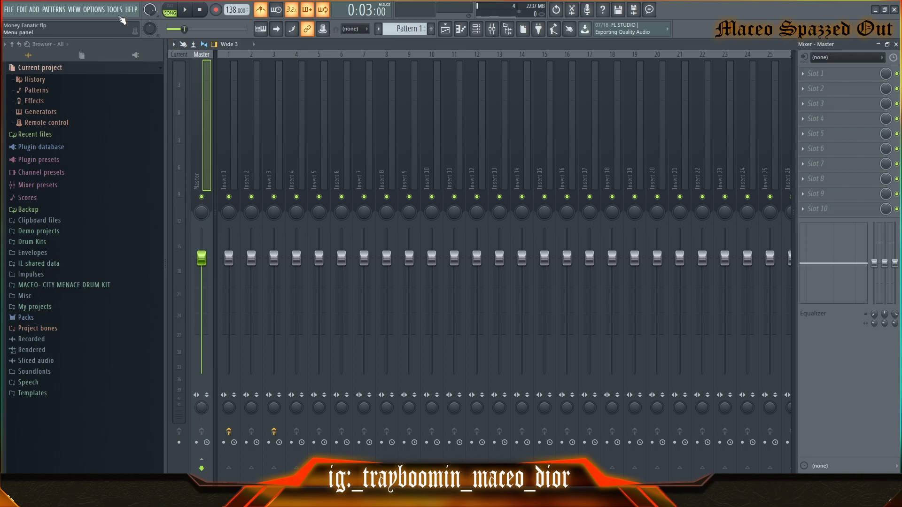
left_click(94, 9)
left_click(100, 40)
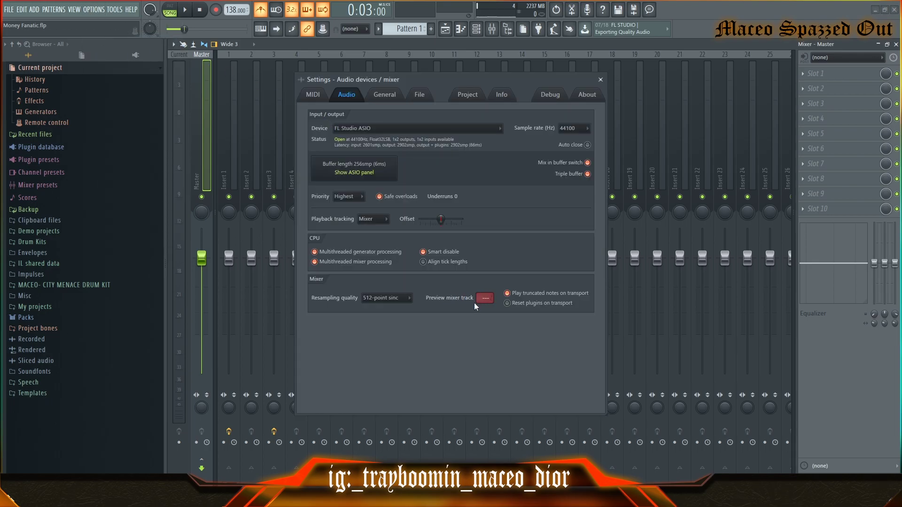
Step: Close audio settings, play the metronome through Insert 25, and pull its fader well down
scroll(485, 297, "up", 10)
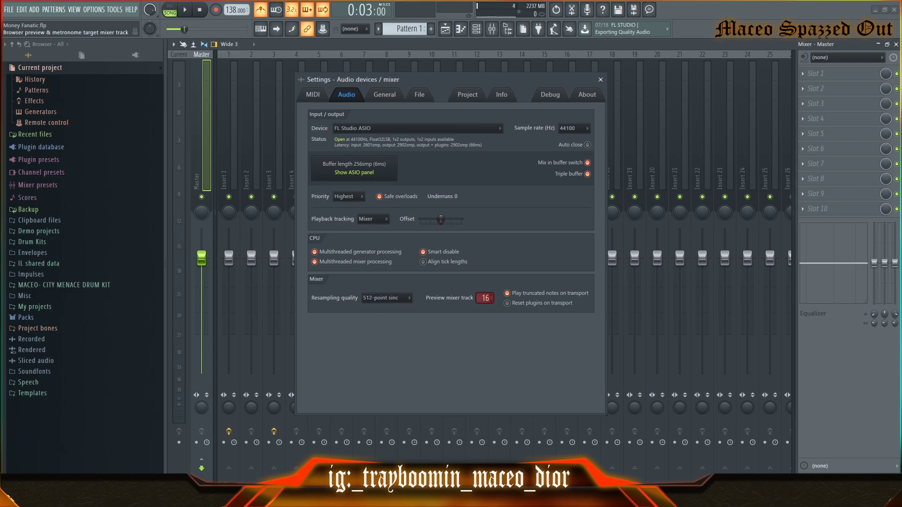
left_click(600, 79)
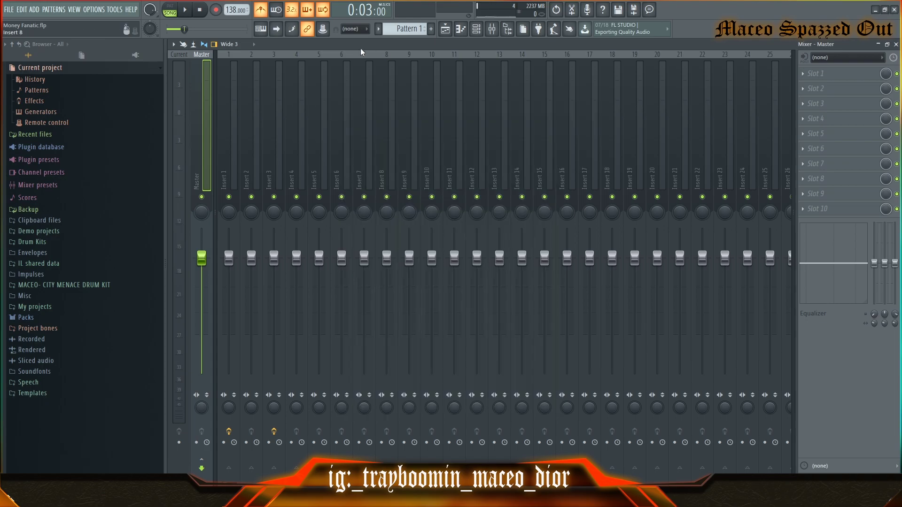
key("space")
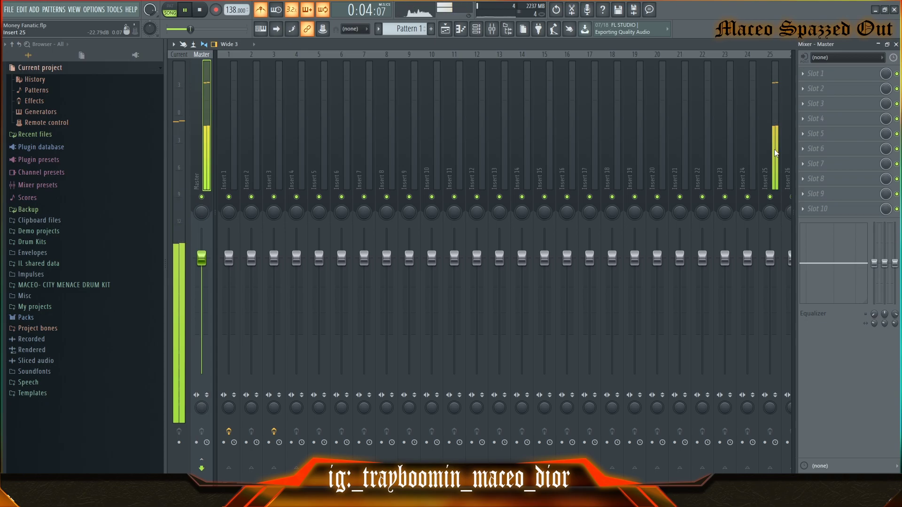
left_click_drag(769, 256, 769, 334)
key("space")
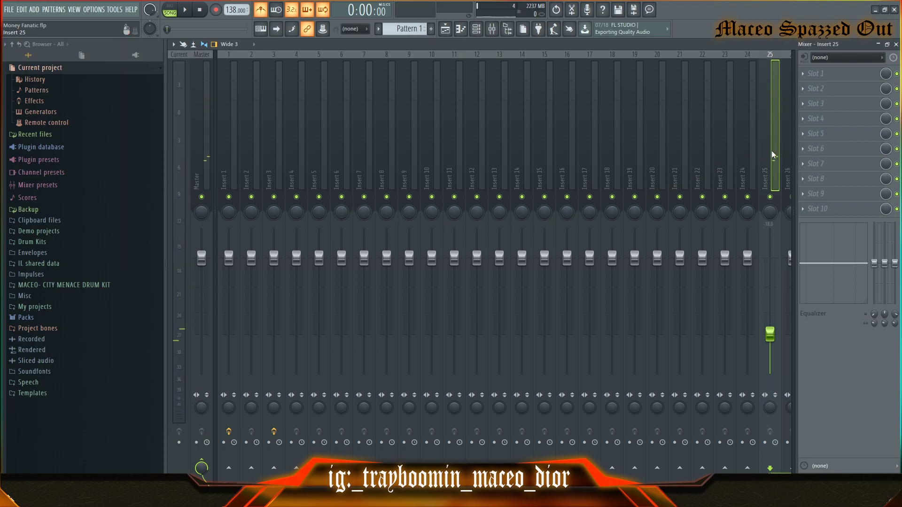
Step: Open the Heartless Open Hat channel settings from the Channel rack and move them aside
left_click(476, 28)
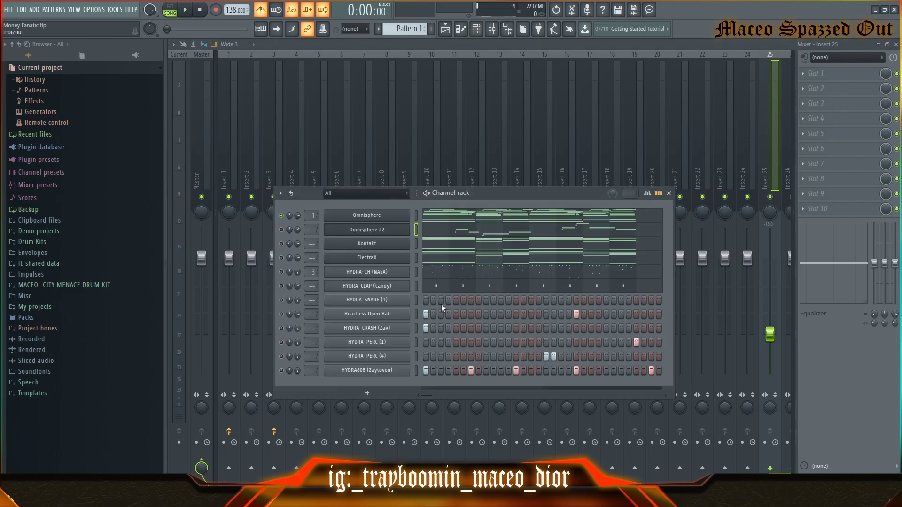
left_click(378, 314)
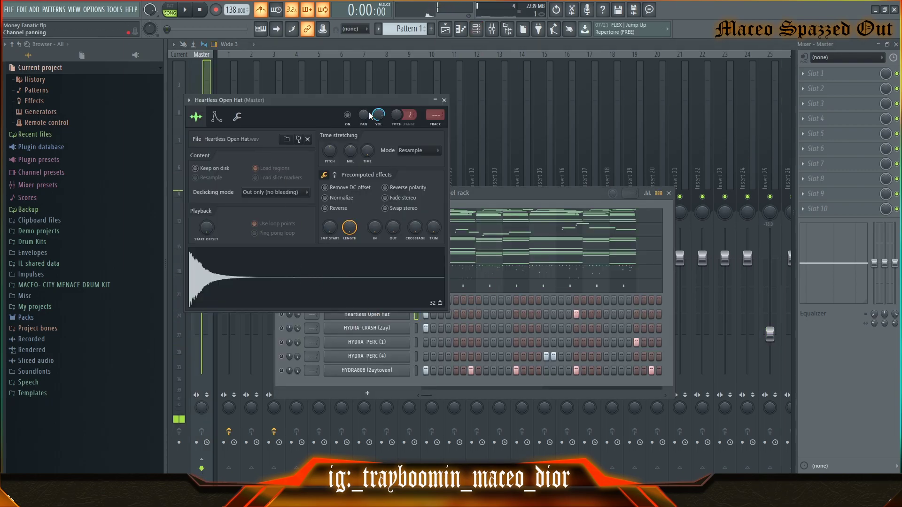
left_click_drag(368, 111, 495, 101)
Step: Browse MACEO- CITY MENACE DRUM KIT > MACEO-HI HAT'S and preview HI-HAT-Freaky
left_click(66, 285)
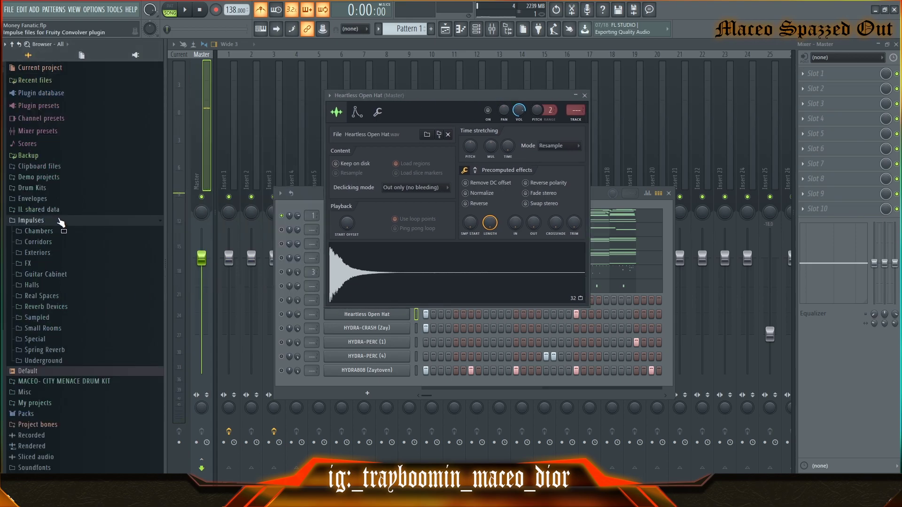
left_click(52, 231)
left_click(51, 233)
left_click(54, 274)
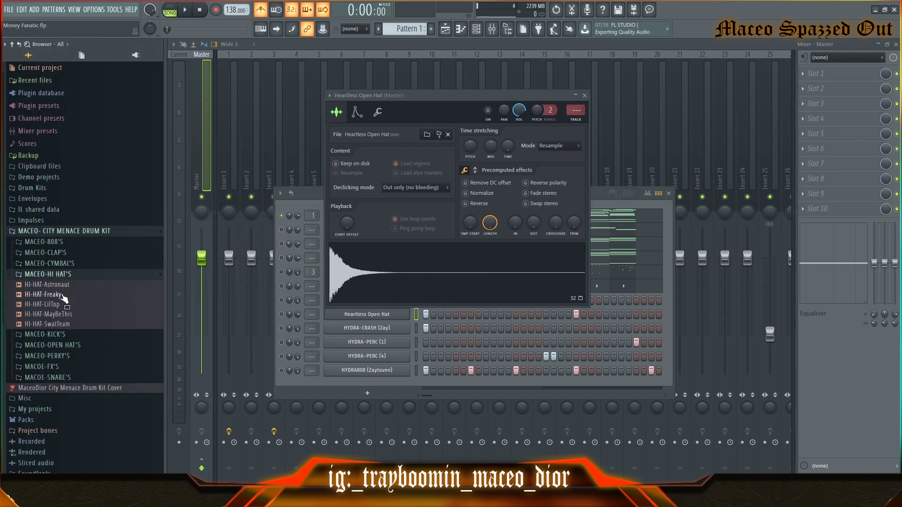
left_click(61, 296)
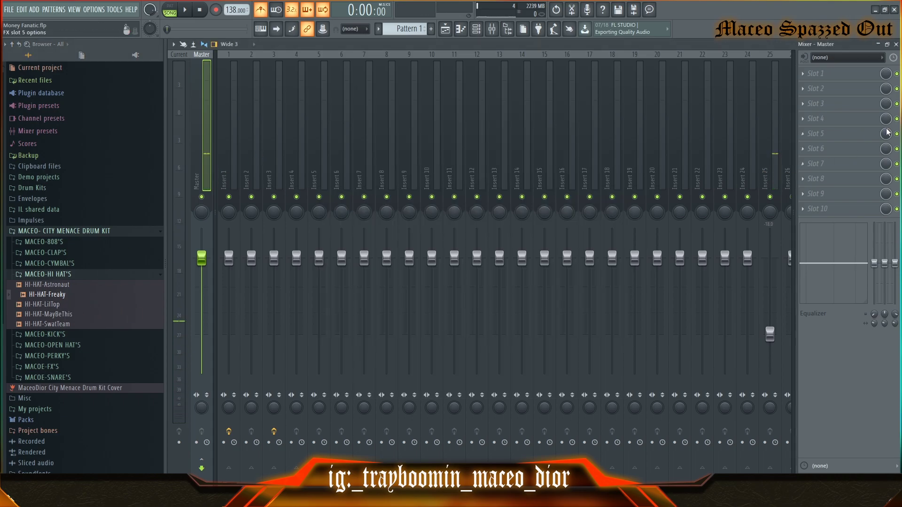
Step: Load Fruity parametric EQ 2 into Master's first effect slot
left_click(817, 73)
mouse_move(848, 84)
left_click(677, 95)
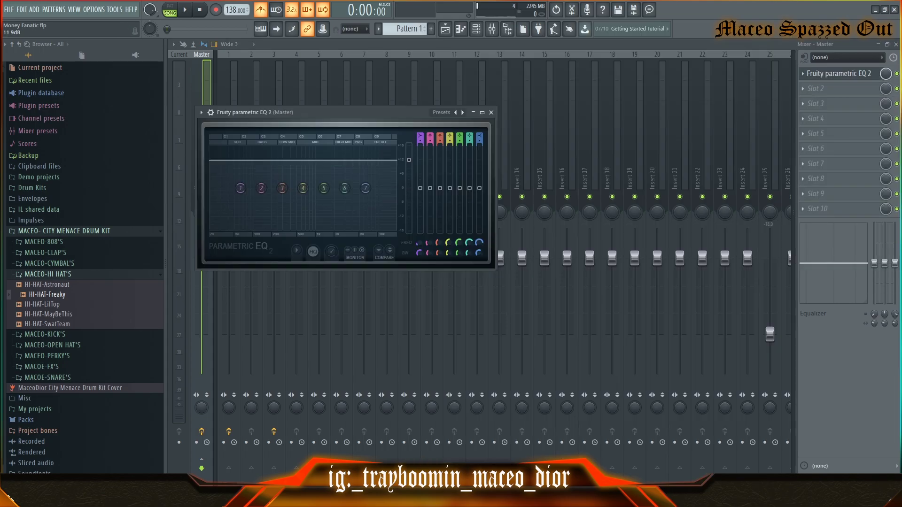
Step: Preview HI-HAT-LilTop and HI-HAT-MayBeThis, then close the EQ window
left_click(61, 305)
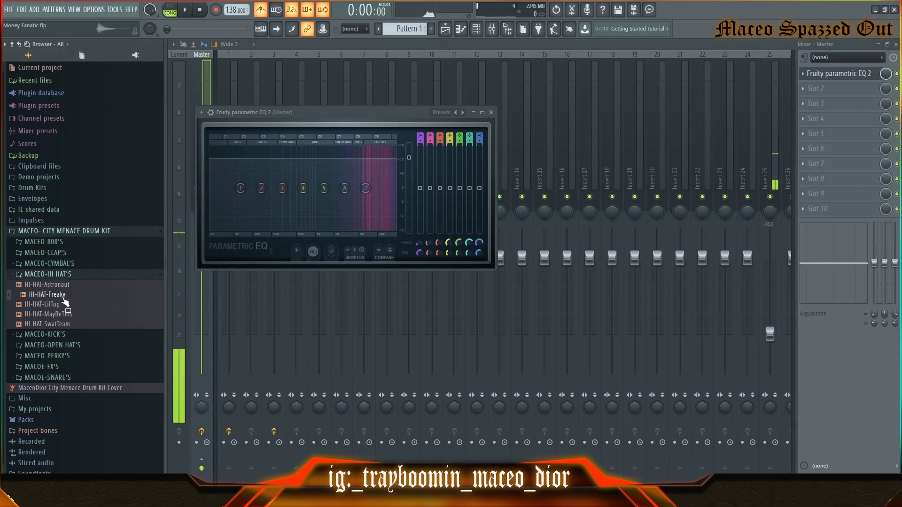
left_click(57, 314)
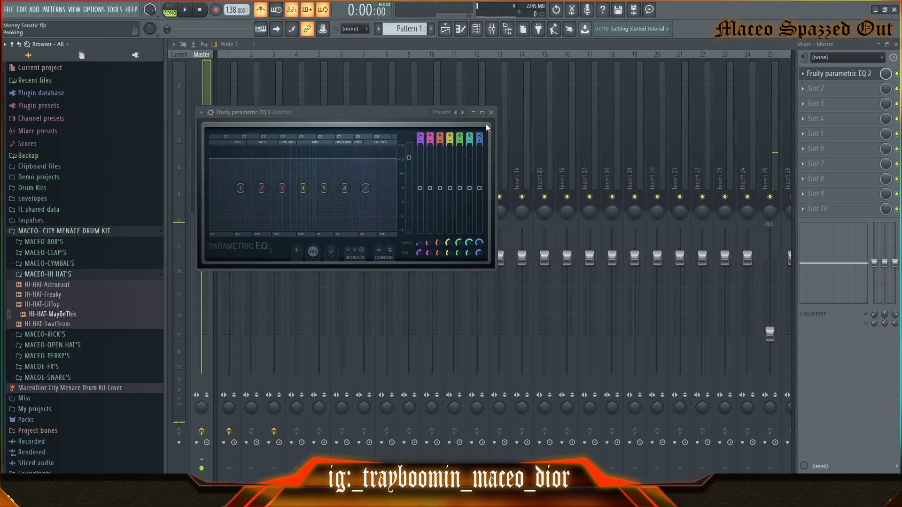
left_click(491, 112)
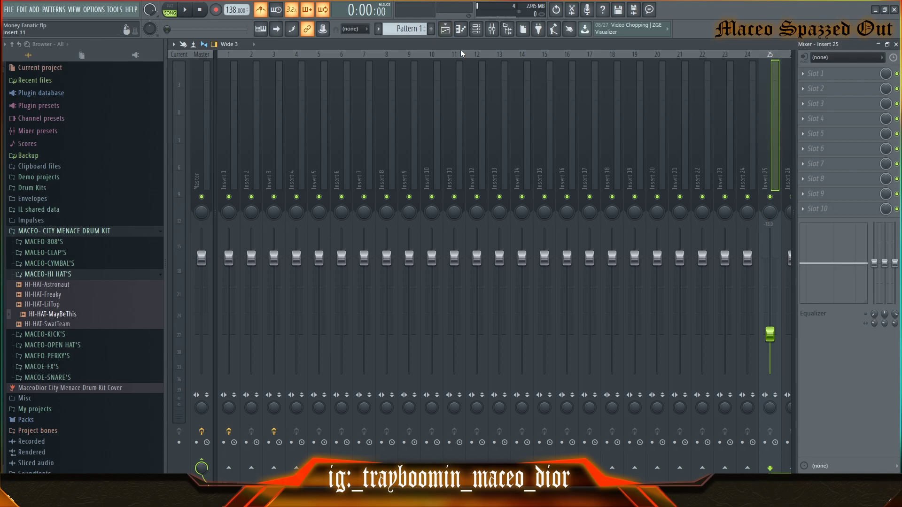
Step: Select all channels and paste Pattern 1's notes and steps into Pattern 2
left_click(445, 30)
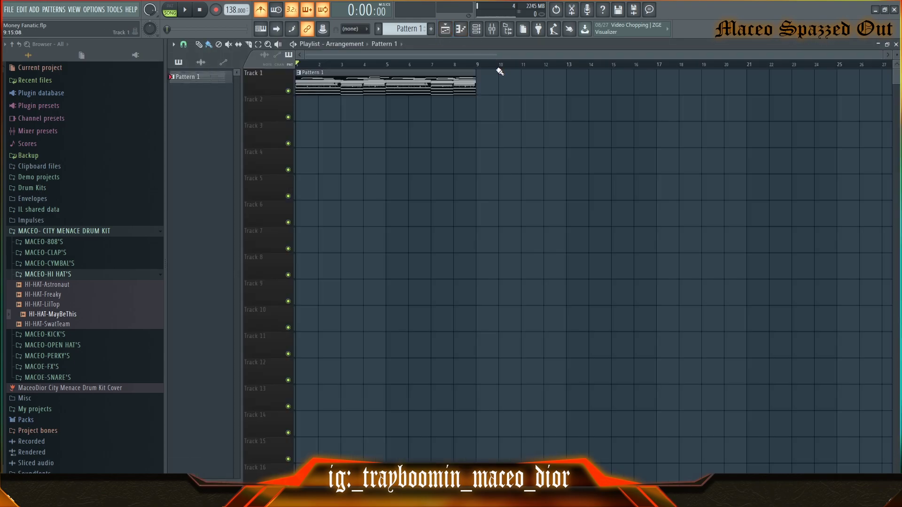
key("F6")
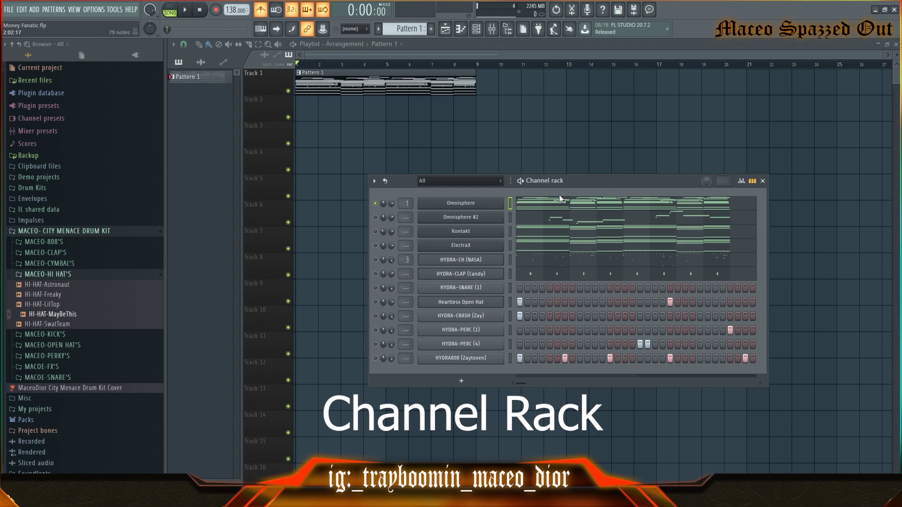
right_click(511, 212)
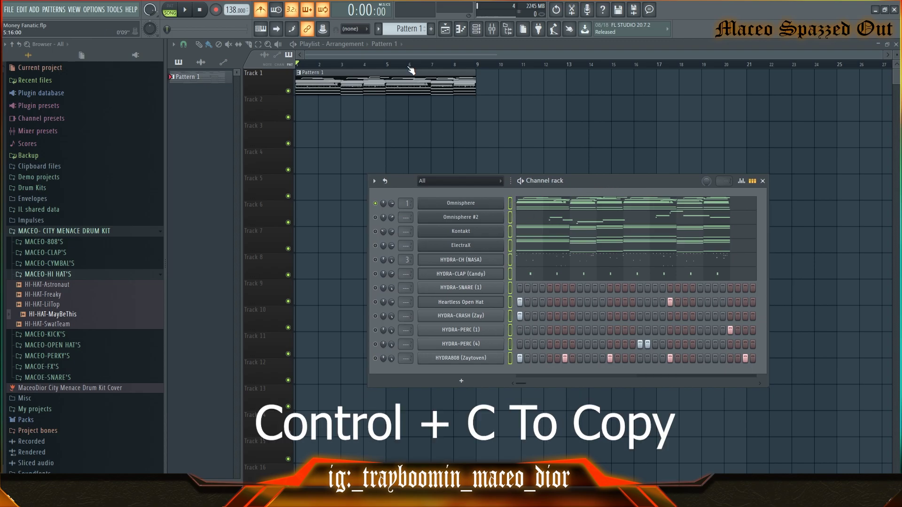
scroll(409, 29, "up", 1)
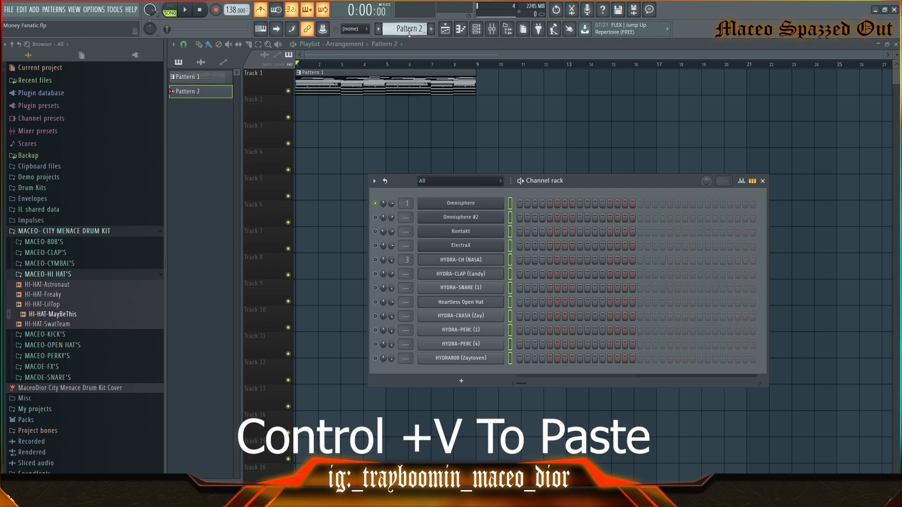
key("ctrl+v")
left_click_drag(588, 180, 615, 177)
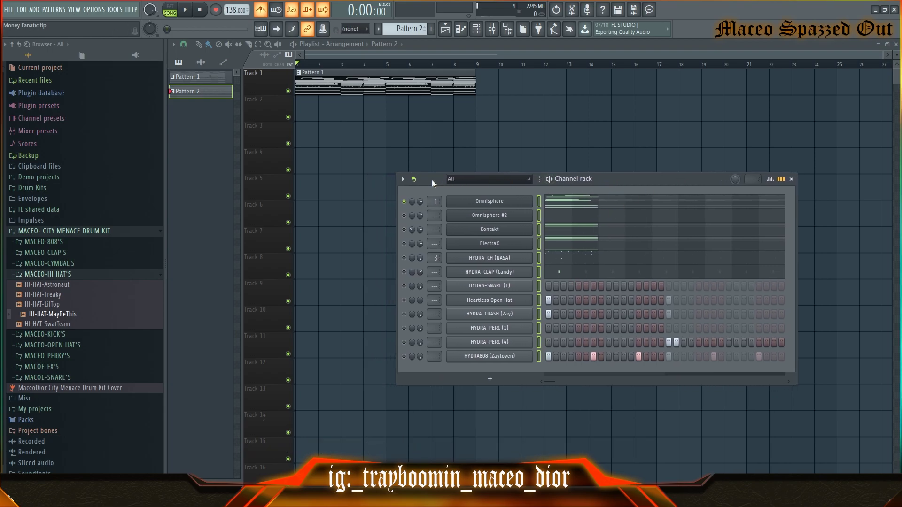
Step: Pick out only the Omnisphere piano channel in the Channel rack
left_click(414, 179)
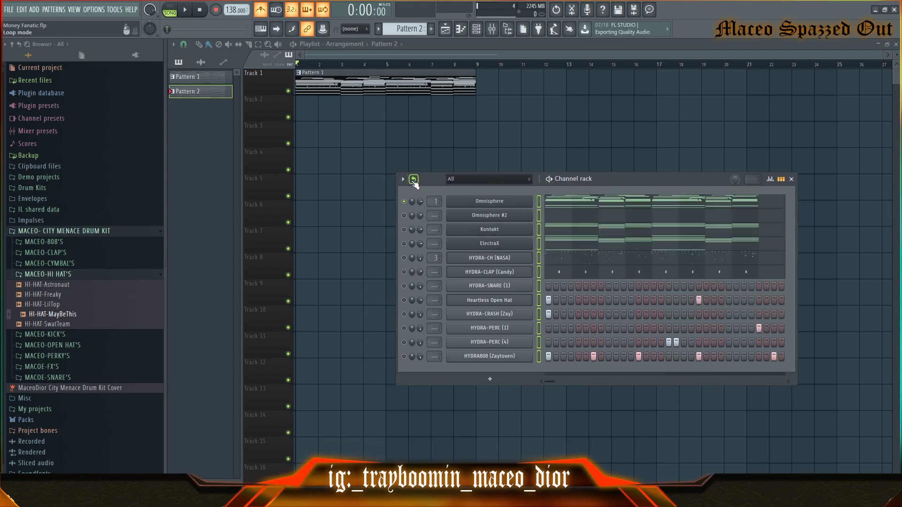
left_click_drag(614, 183, 573, 172)
left_click(505, 211)
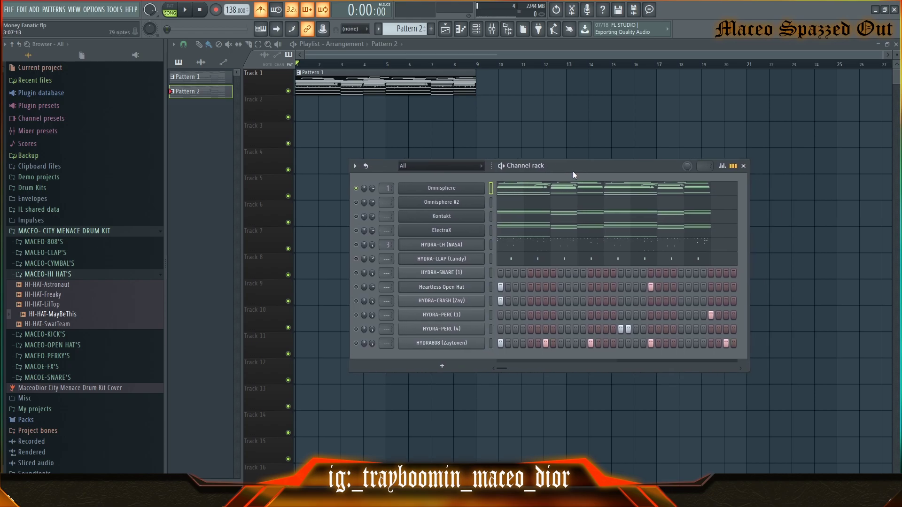
left_click(490, 187)
left_click_drag(493, 189, 493, 220)
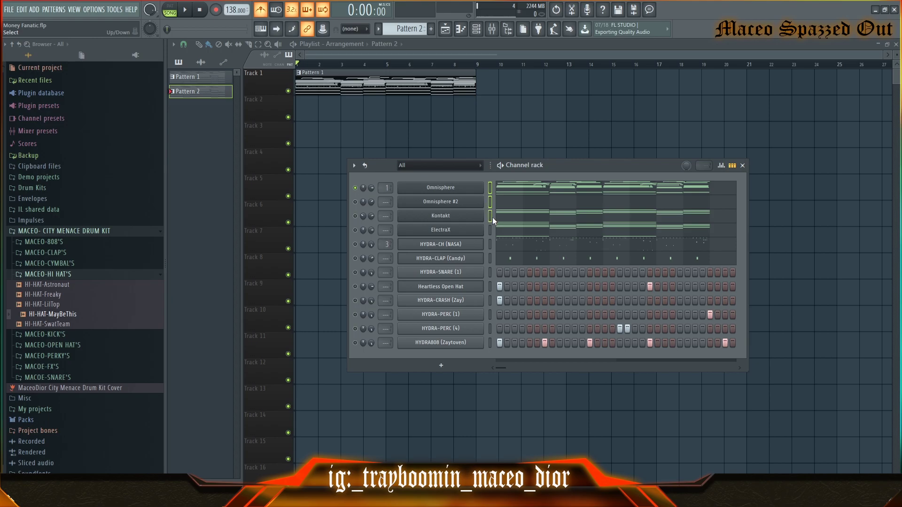
left_click(491, 189)
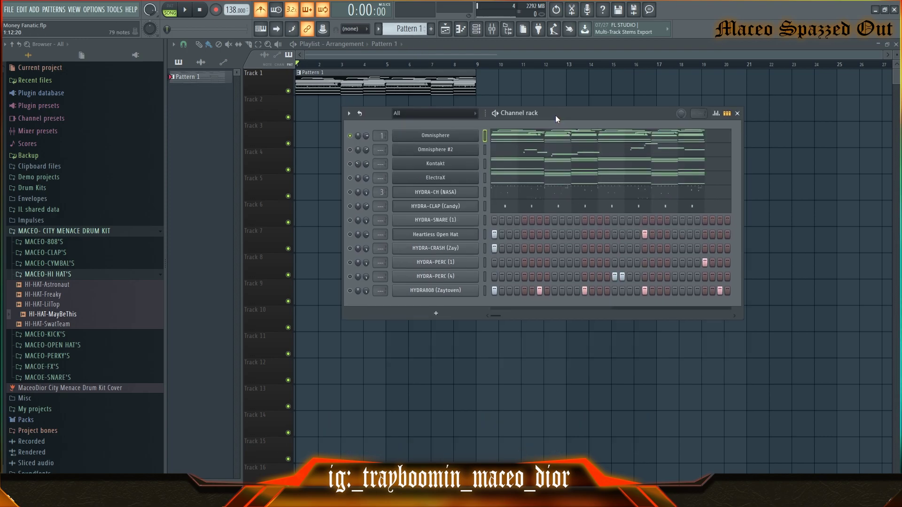
left_click_drag(555, 115, 552, 136)
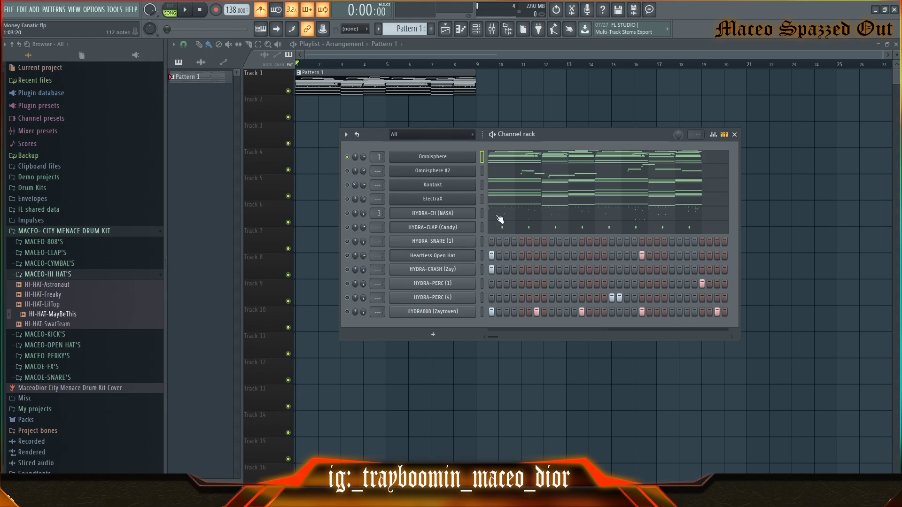
Step: Select the Heartless Open Hat channel and reposition the Channel rack for renaming
left_click(482, 256)
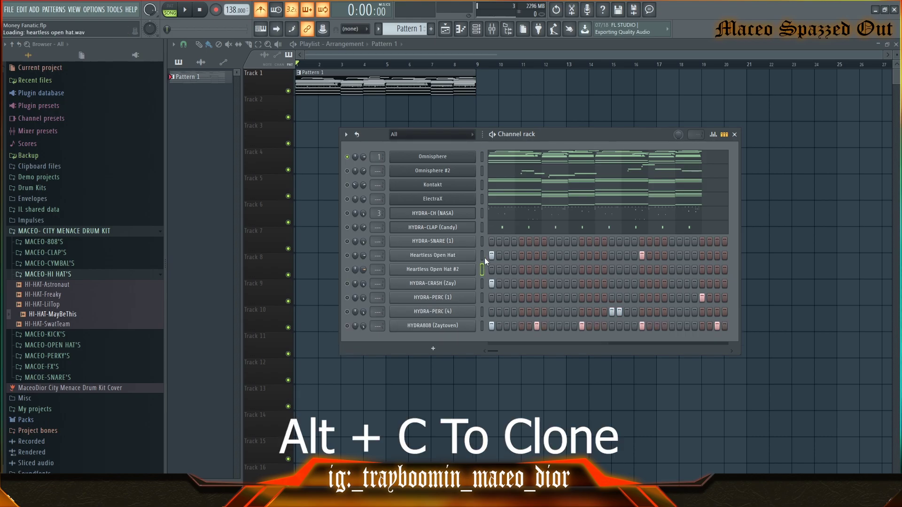
left_click_drag(647, 134, 631, 160)
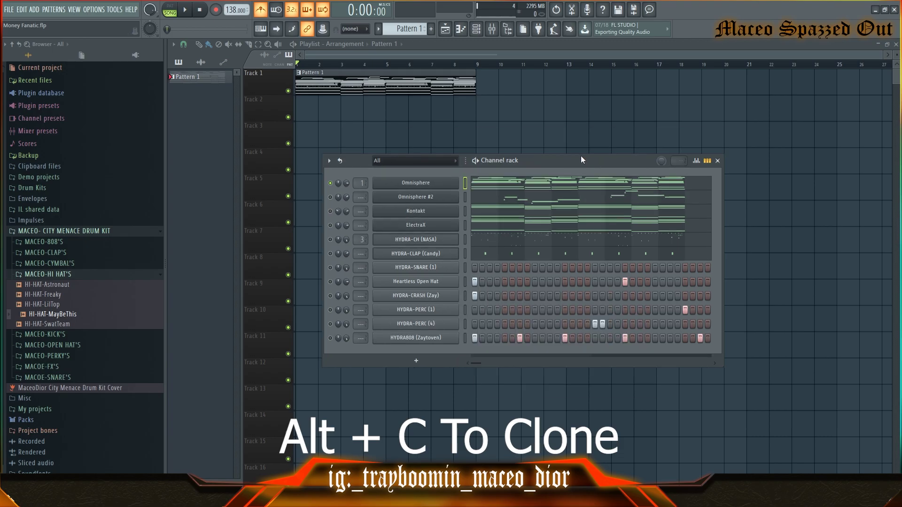
left_click_drag(531, 158, 551, 187)
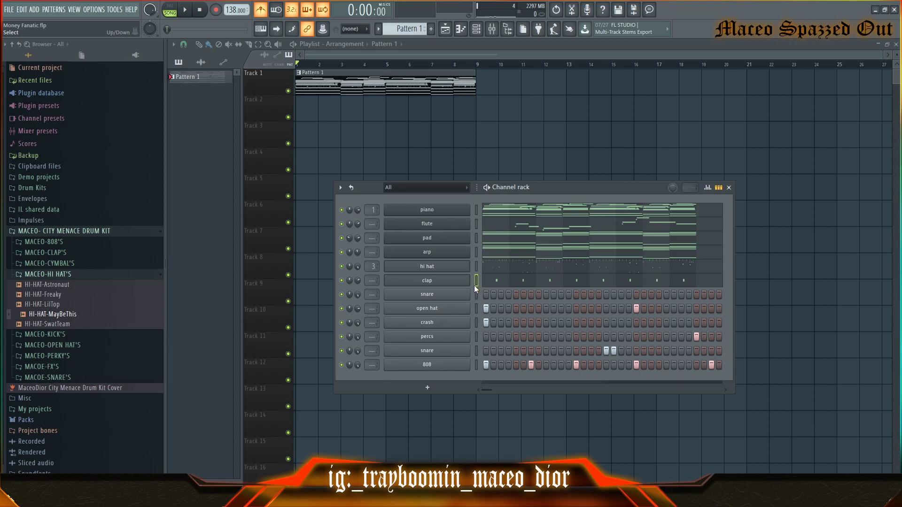
Step: Move clap above hi hat, crash to the bottom, and 808 up beneath arp
key("alt+Up")
key("alt+Up")
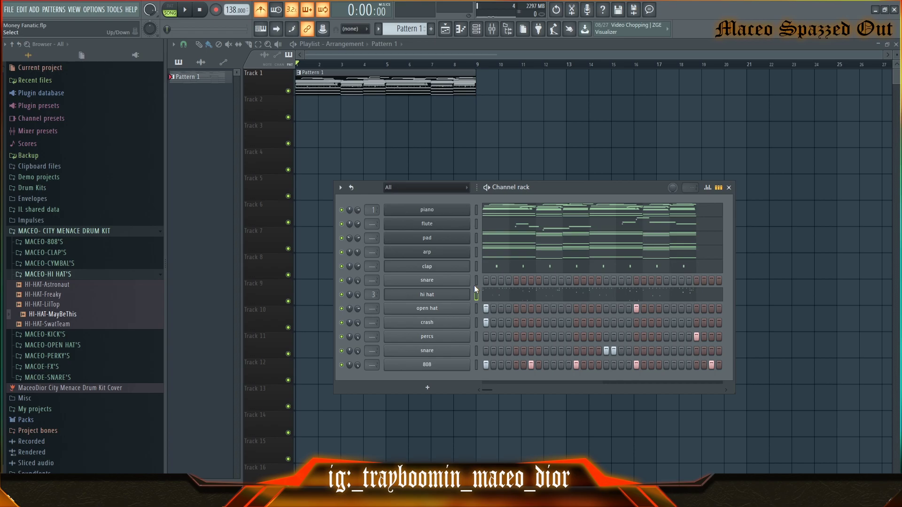
key("Down")
key("Down")
key("alt+Down")
key("alt+Down")
key("alt+Down")
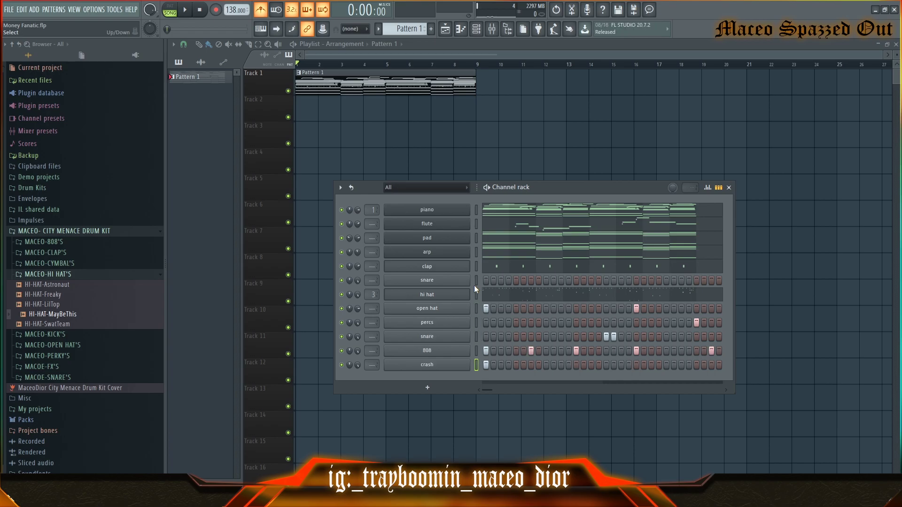
key("Up")
key("alt+Up")
key("alt+Up")
key("alt+Up")
key("alt+Up")
key("alt+Up")
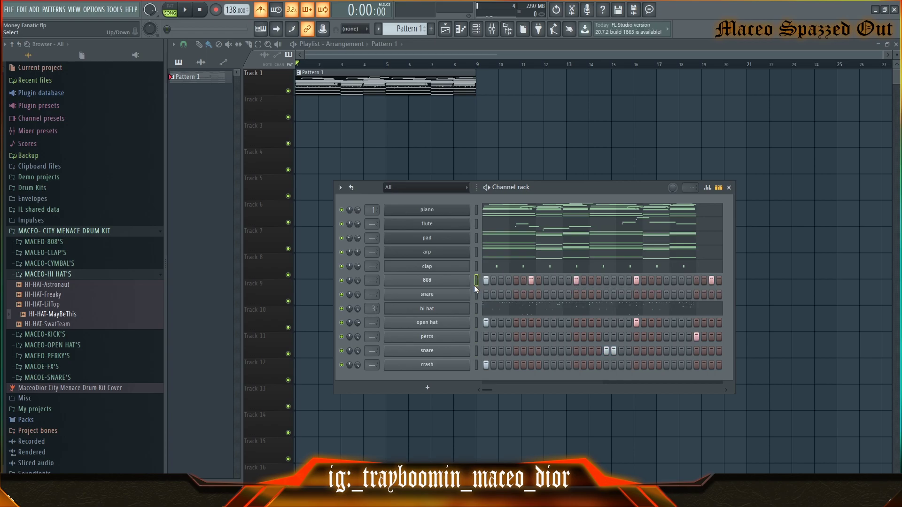
key("alt+Up")
key("Up")
key("Up")
key("Up")
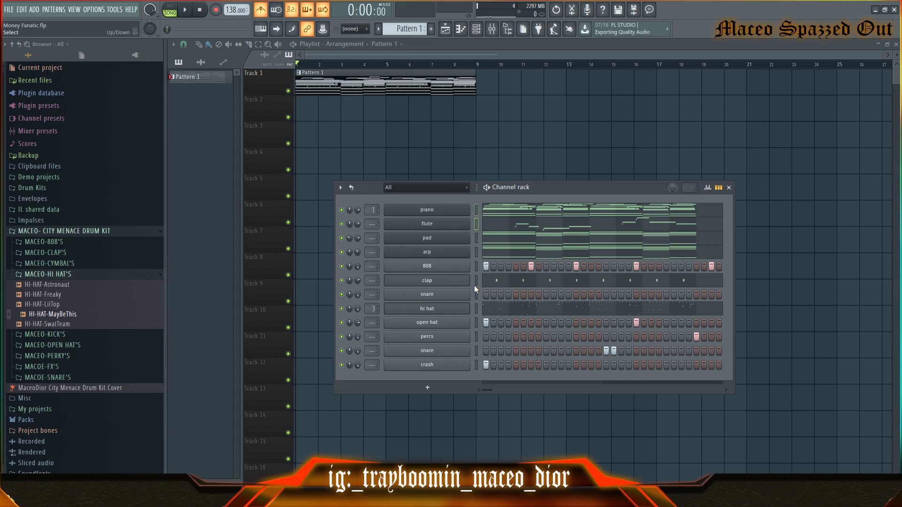
key("Down")
key("Down")
left_click_drag(371, 193, 422, 201)
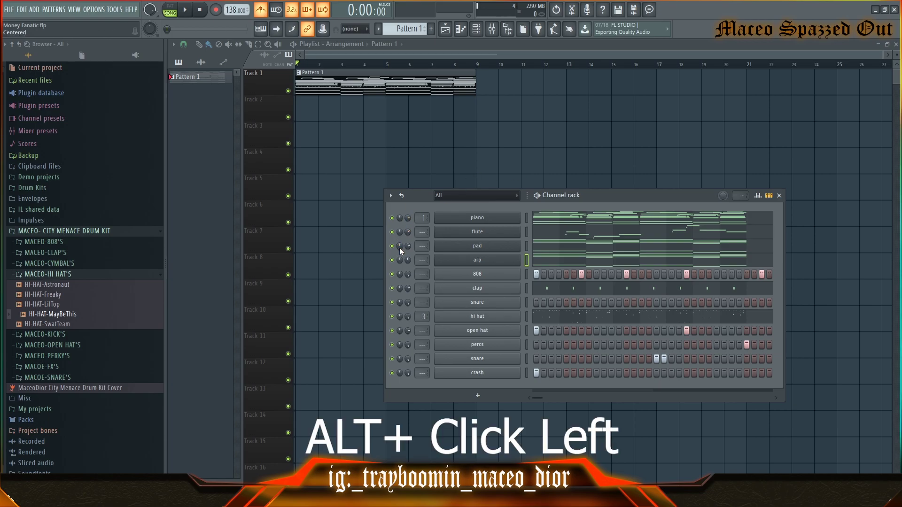
Step: Check the Mixer, return to the Channel rack, and show arp in the piano roll
key("F9")
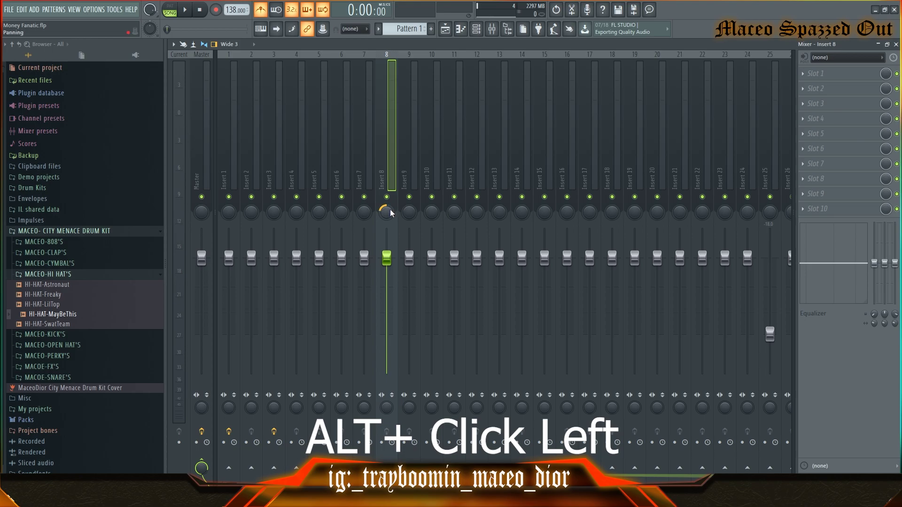
key("F6")
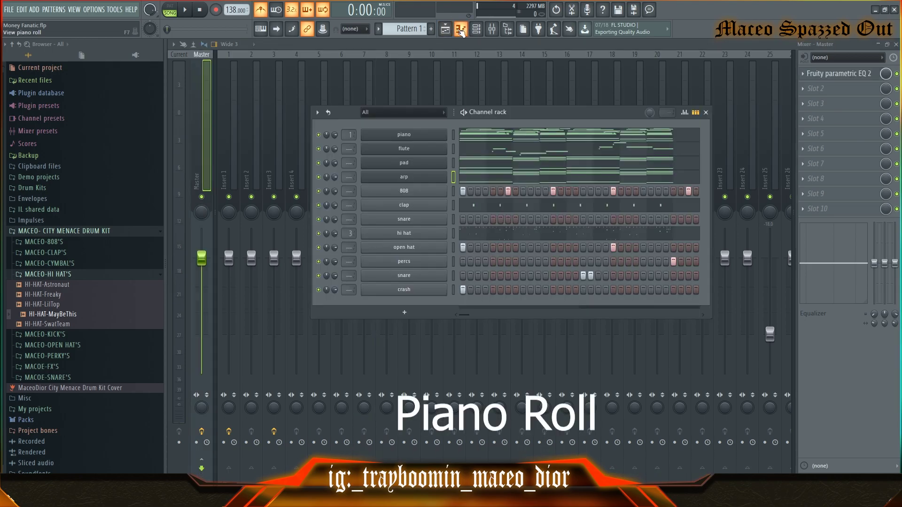
left_click(460, 30)
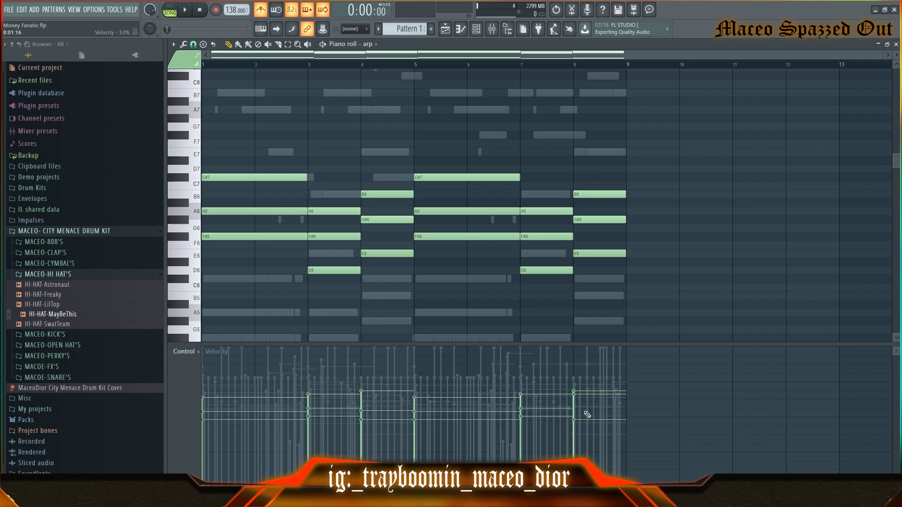
Step: Select groups of arp chord notes and level out their velocities
scroll(646, 141, "down", 3)
left_click_drag(665, 89, 137, 232)
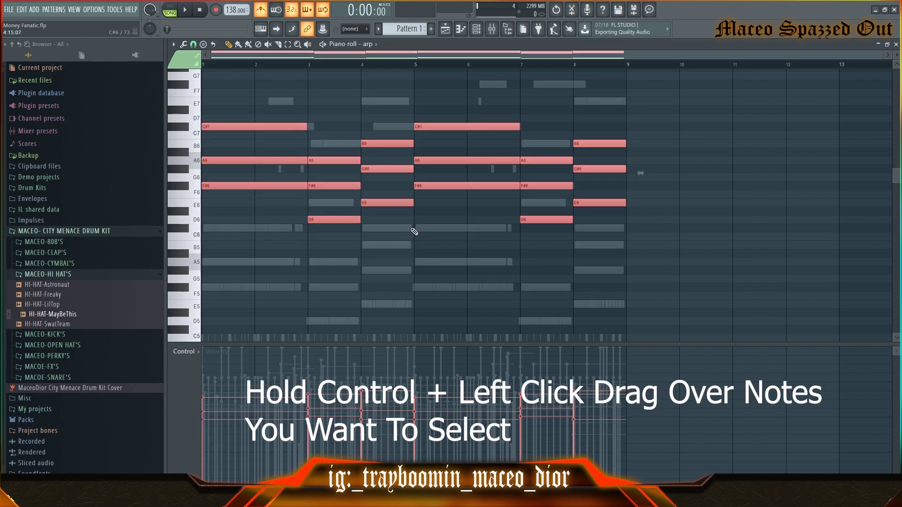
left_click_drag(716, 90, 133, 264)
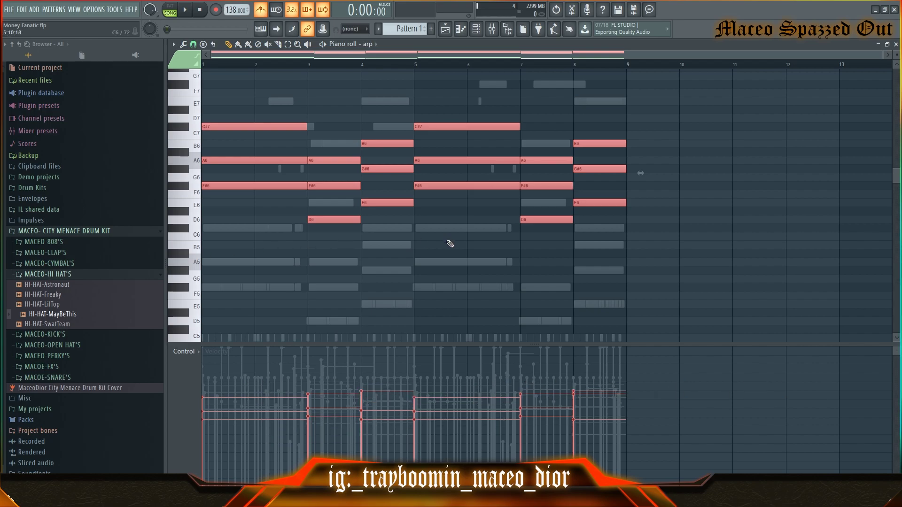
scroll(449, 244, "up", 8, "alt")
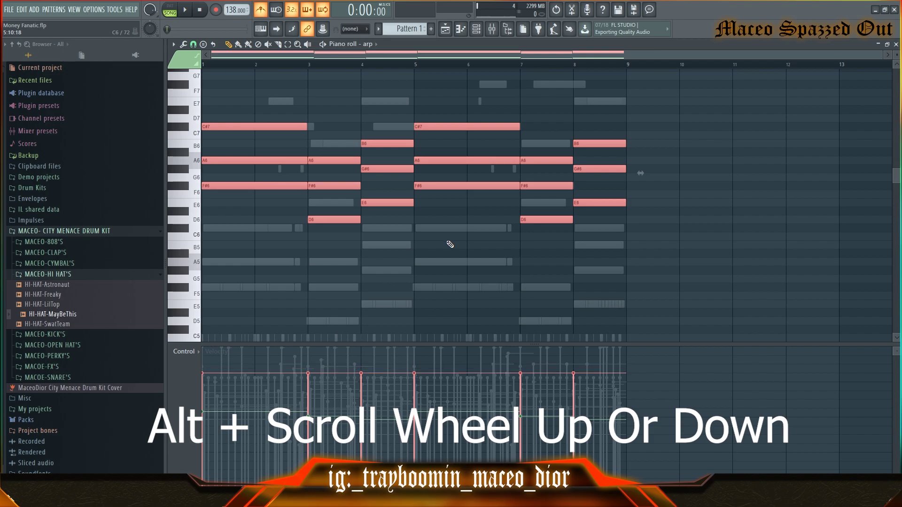
scroll(449, 244, "down", 2, "alt")
left_click_drag(662, 107, 164, 359)
left_click(493, 171)
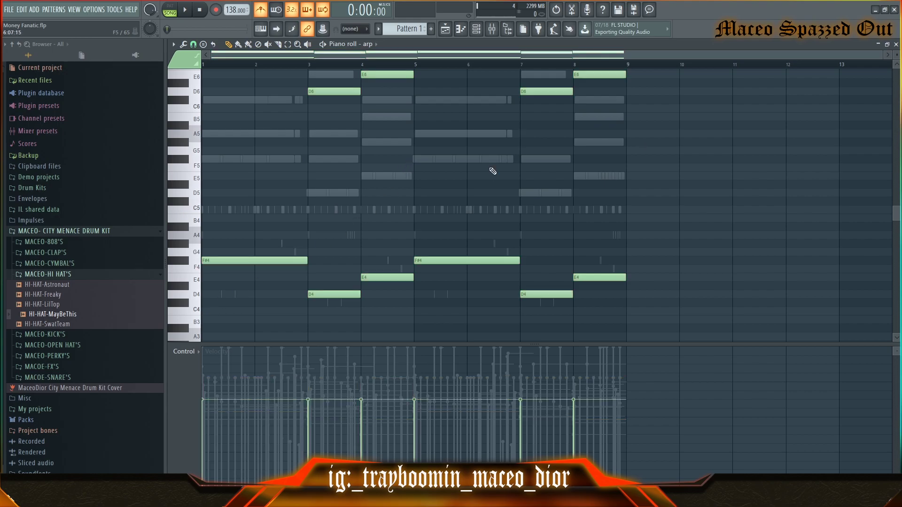
scroll(493, 171, "up", 4)
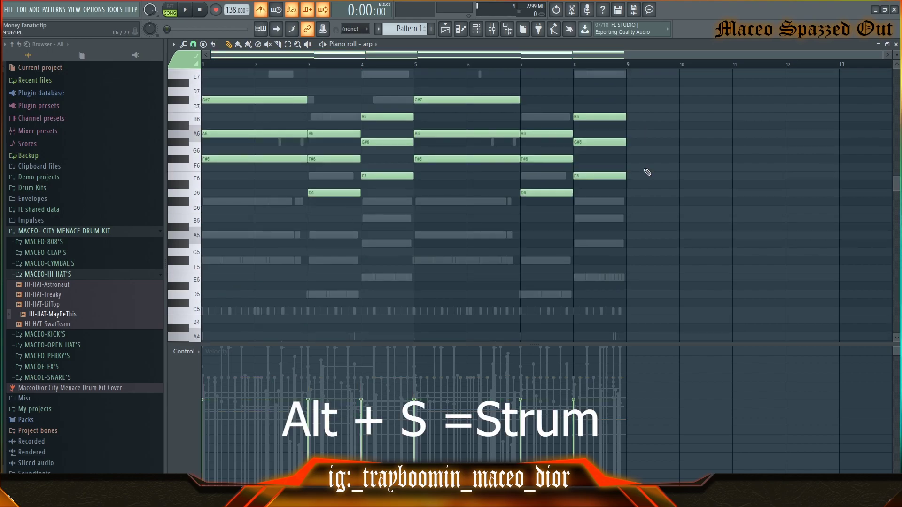
Step: Open and close the strumizer, then bring up the note randomizer
key("alt+s")
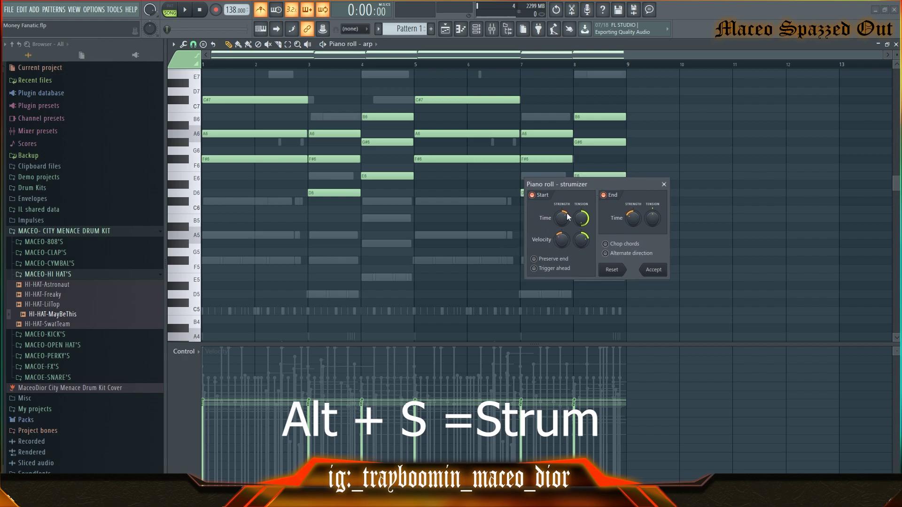
left_click(653, 269)
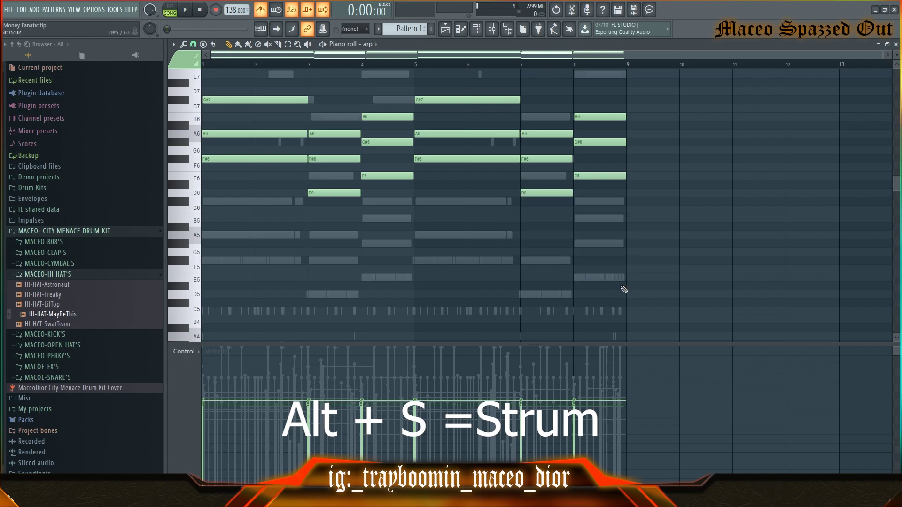
key("alt+r")
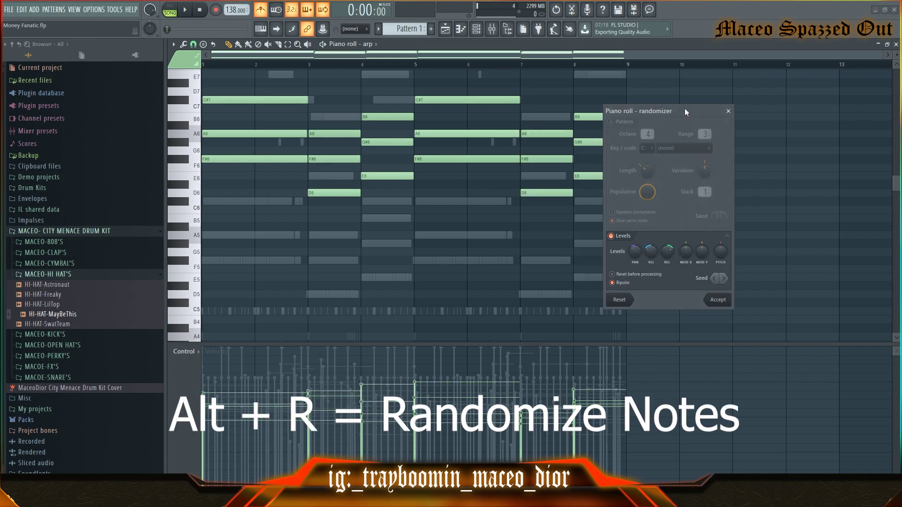
Step: Move the randomizer aside, accept the randomized levels, and flip arp notes horizontally
left_click_drag(684, 111, 561, 127)
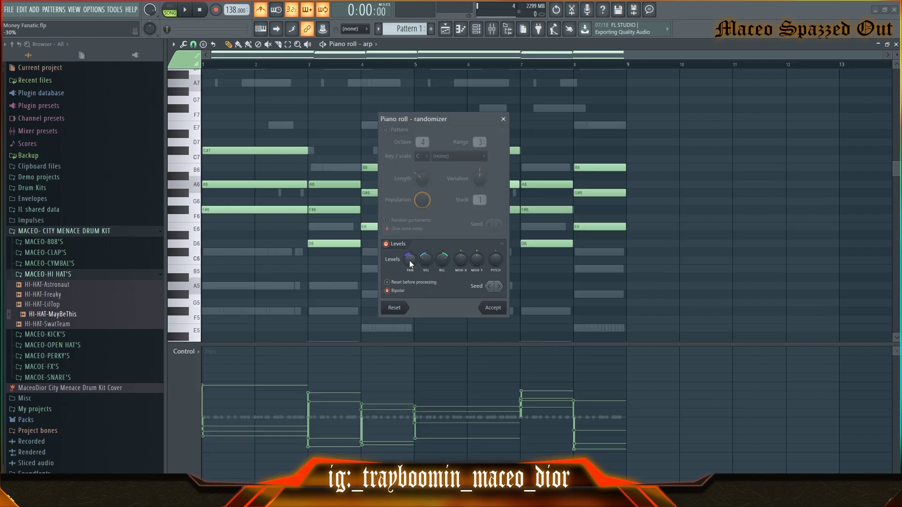
left_click_drag(453, 119, 506, 122)
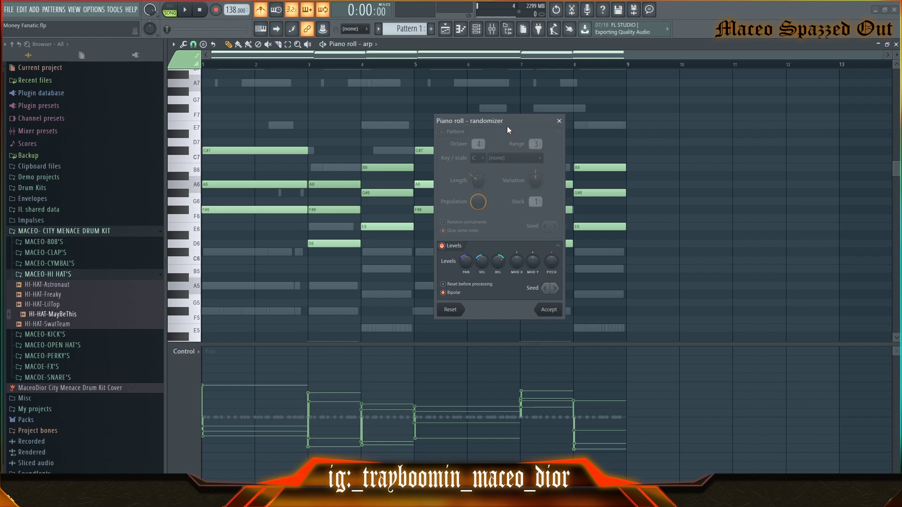
left_click_drag(507, 127, 578, 128)
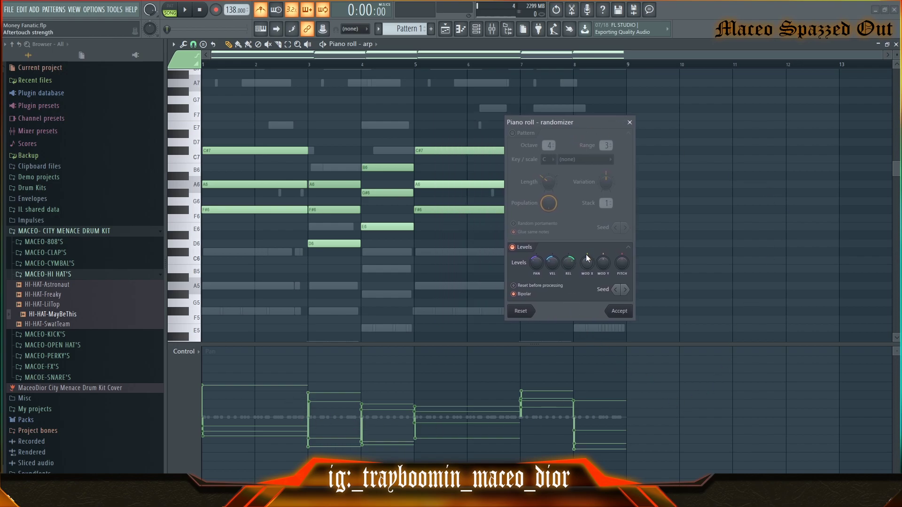
key("Return")
scroll(687, 139, "up", 2)
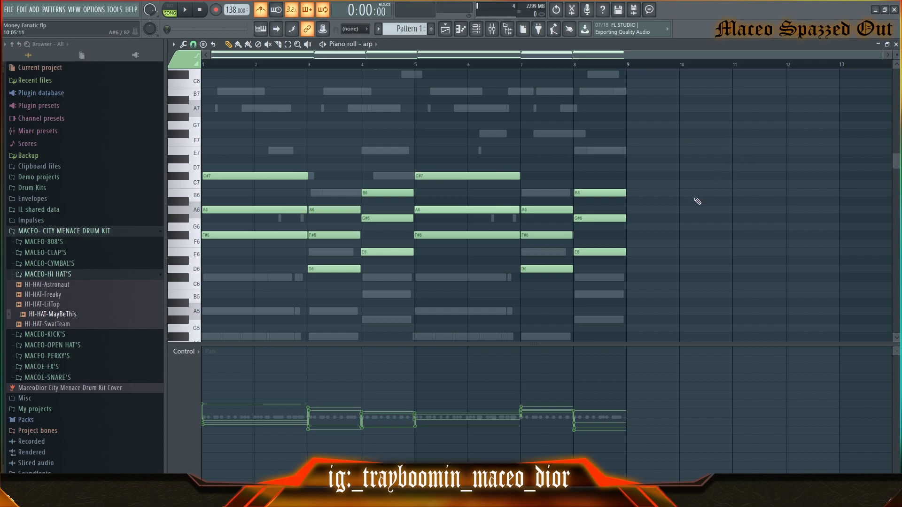
key("alt+y")
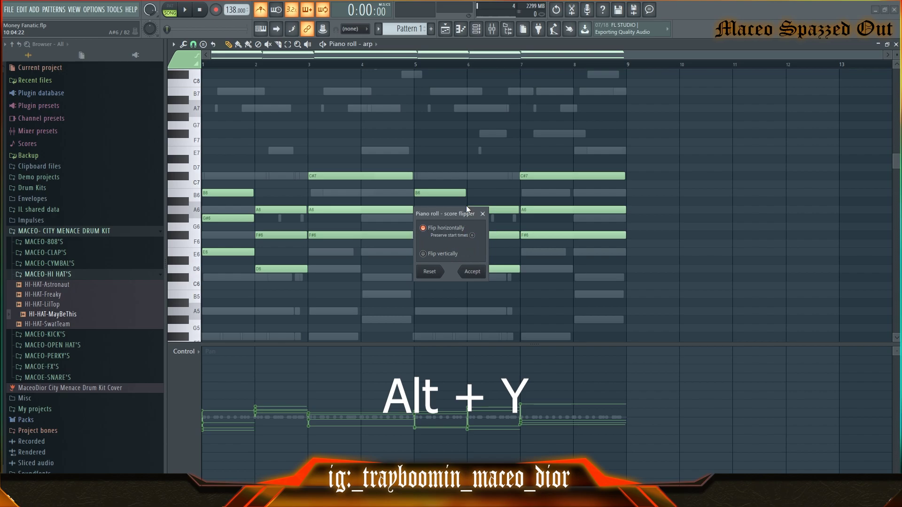
left_click(423, 254)
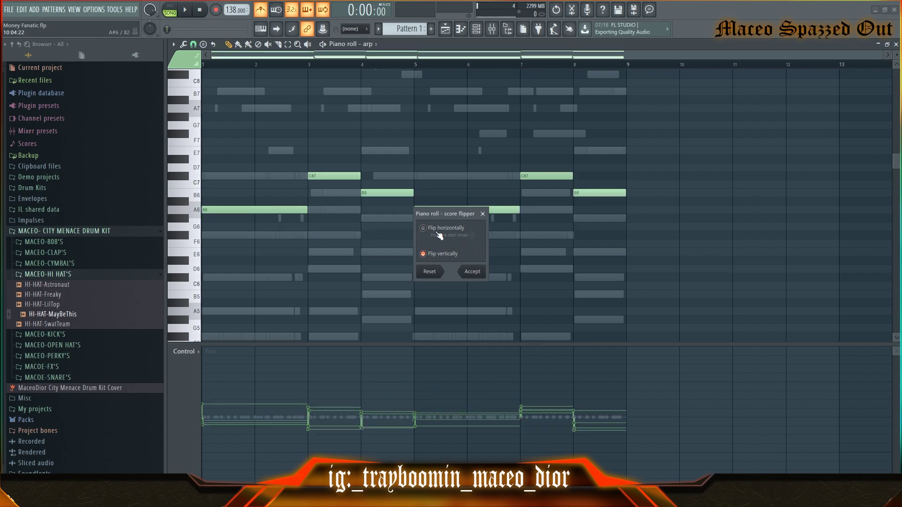
left_click(422, 228)
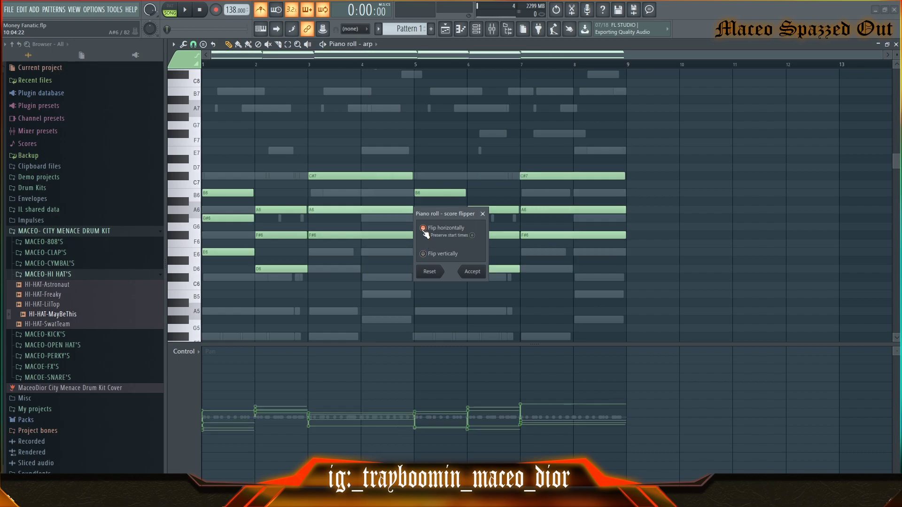
left_click(483, 214)
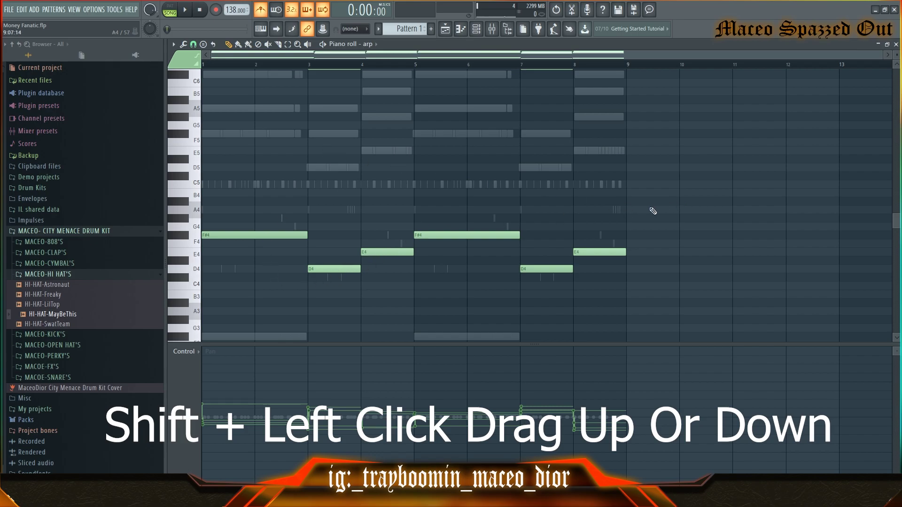
Step: Duplicate the six arp notes higher into stacked chords, then shift them with Shift/Ctrl+Up/Down
left_click_drag(726, 202, 207, 310)
left_click_drag(255, 235, 245, 179)
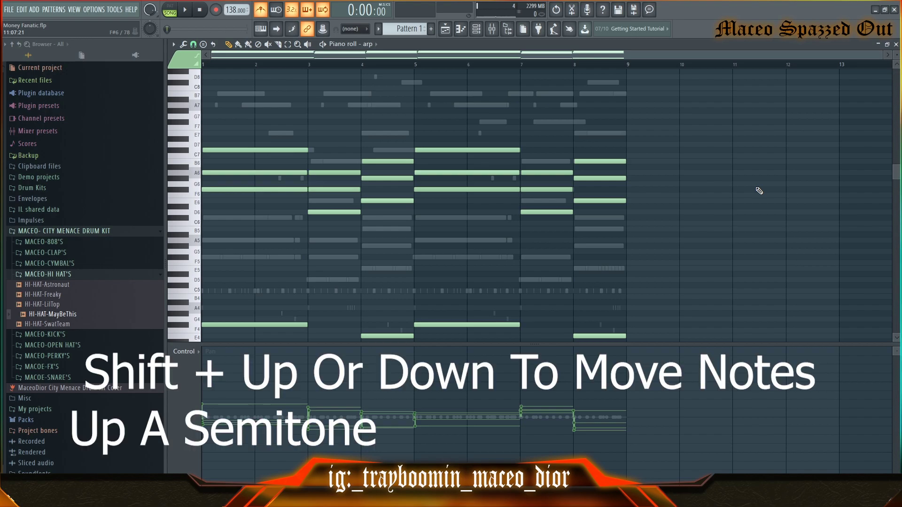
key("shift+Up")
key("shift+Up")
key("shift+Up")
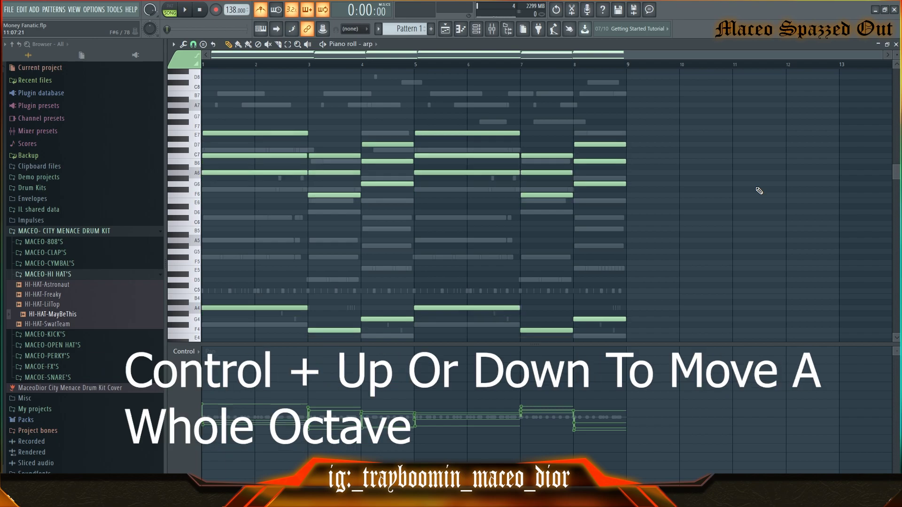
key("ctrl+Down")
key("ctrl+Up")
key("ctrl+Down")
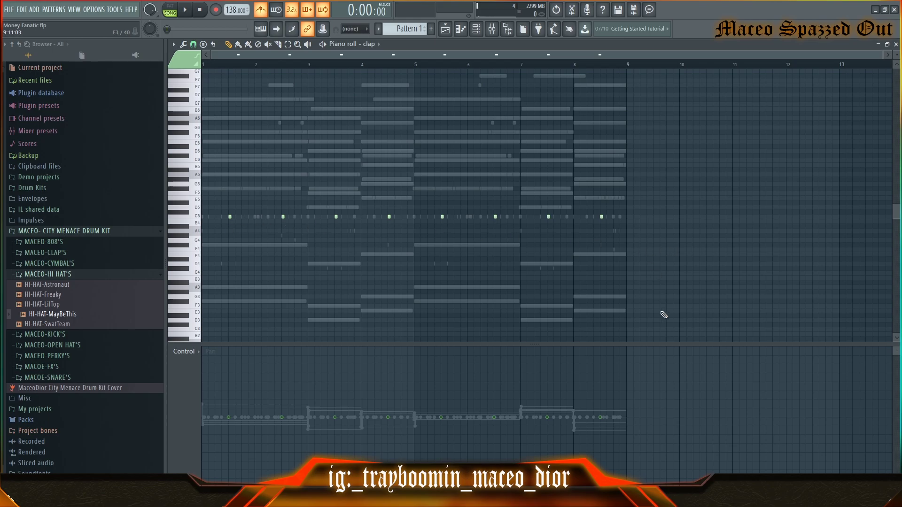
Step: Stretch the clap notes with Ctrl+L, then shorten them back with Shift+D
key("ctrl+l")
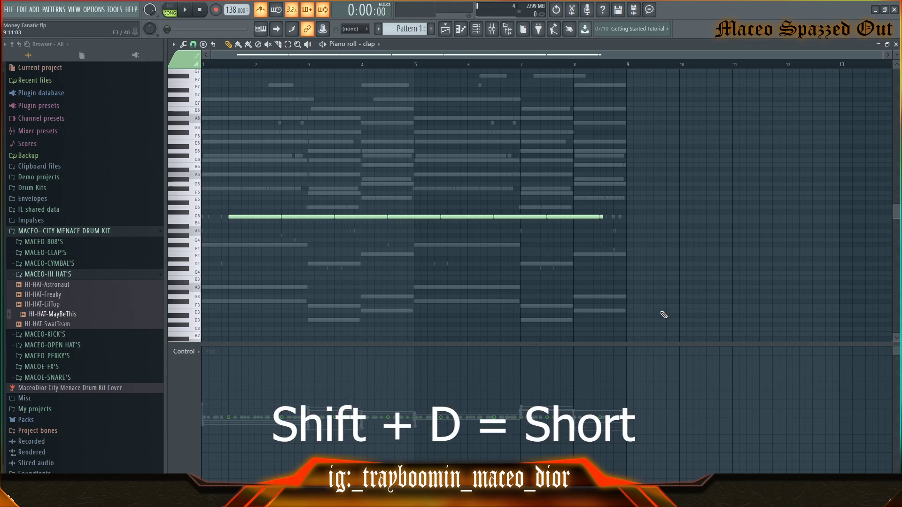
key("shift+d")
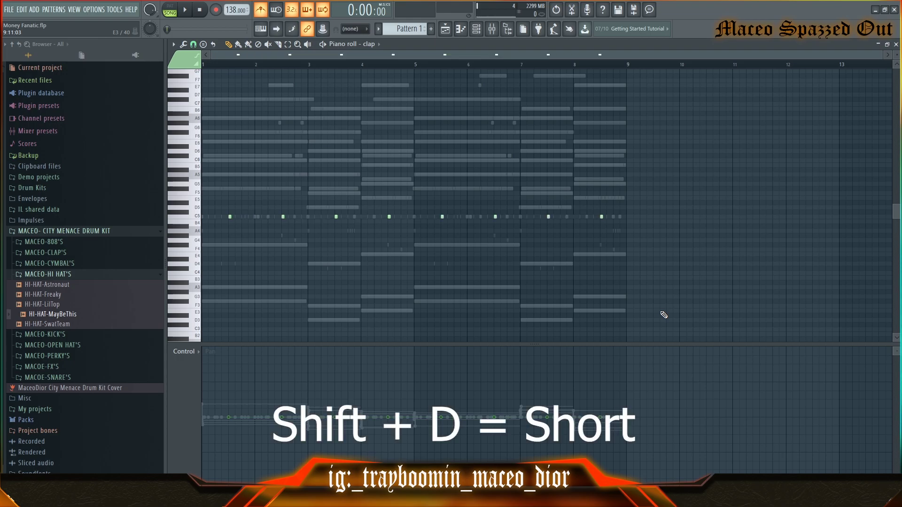
left_click(193, 44)
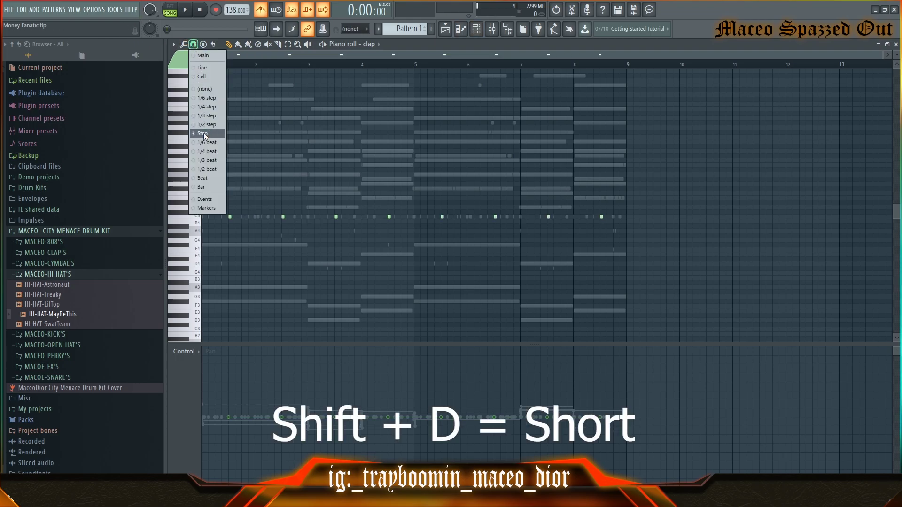
left_click(281, 70)
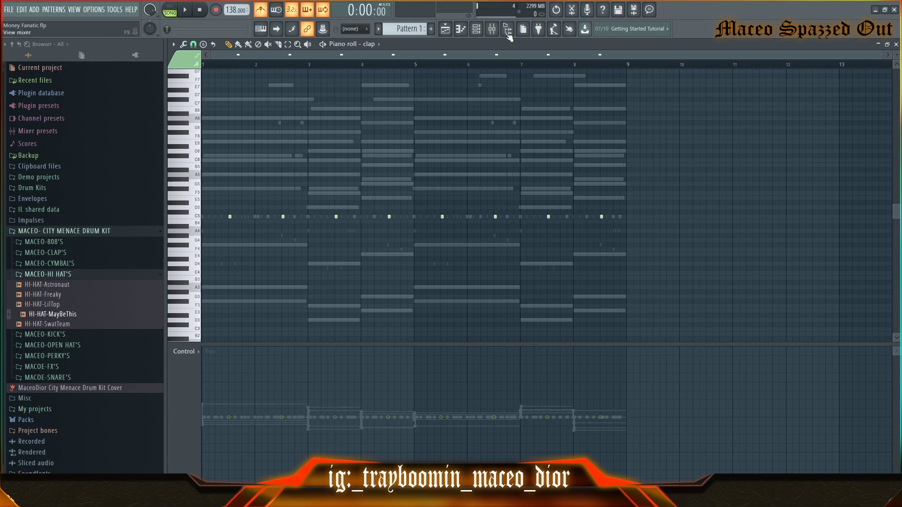
Step: Set snap to Bar, try quantizing the C5 clap notes, undo it, and close the piano roll
left_click_drag(667, 168, 202, 239)
left_click(193, 44)
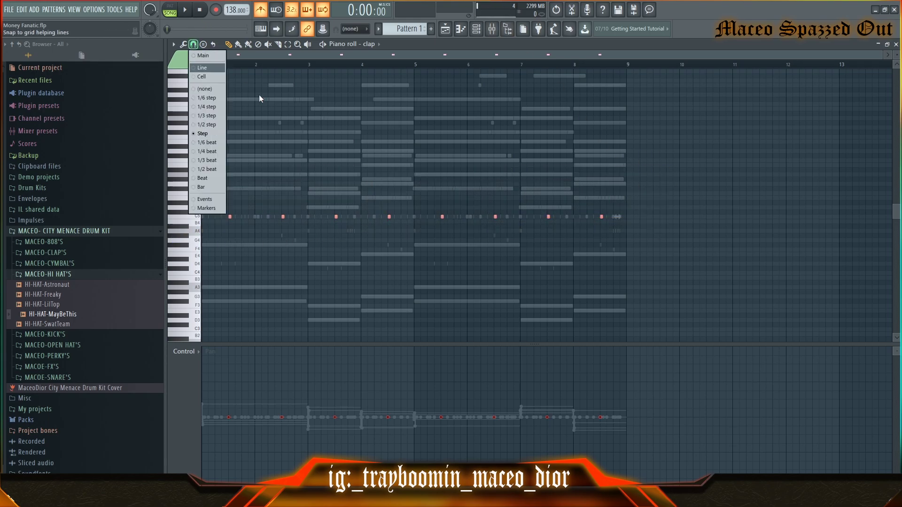
left_click(201, 187)
key("ctrl+q")
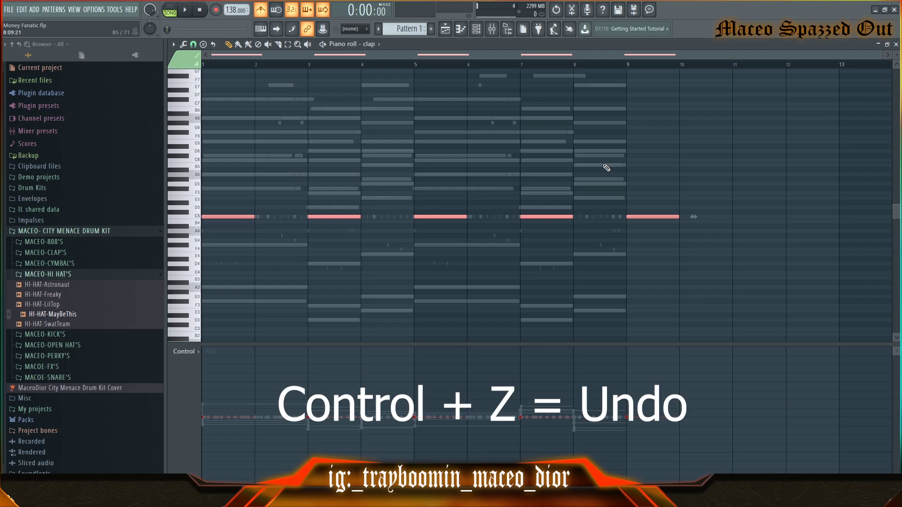
key("ctrl+z")
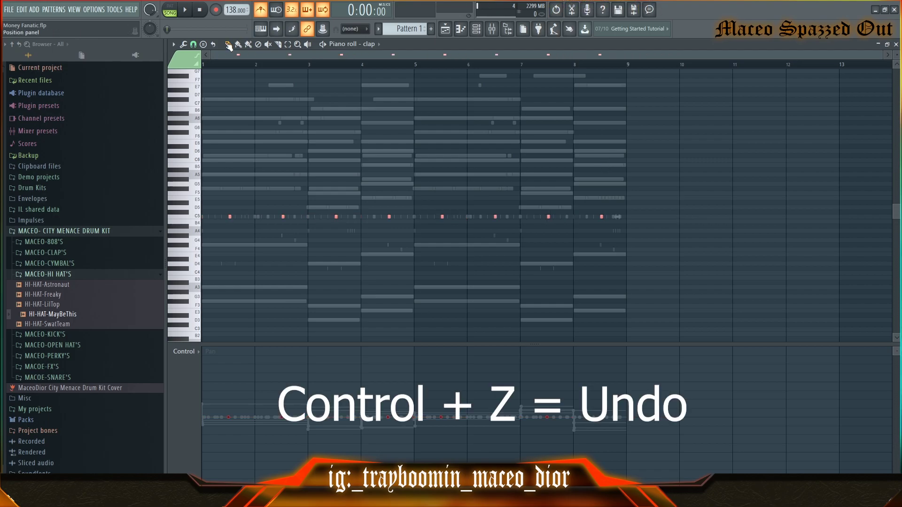
left_click(193, 44)
left_click(329, 56)
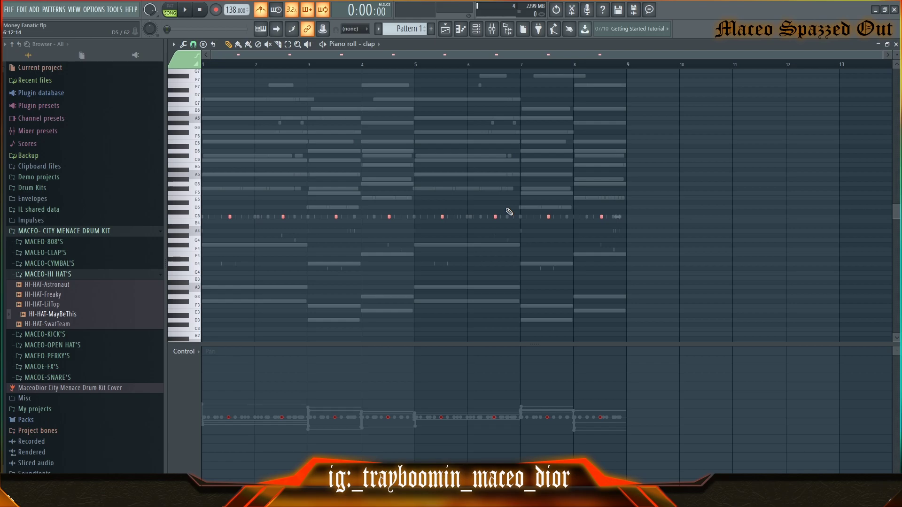
key("F7")
mouse_move(376, 147)
left_mouse_down()
mouse_move(369, 159)
mouse_move(415, 173)
mouse_move(376, 188)
mouse_move(350, 130)
mouse_move(336, 133)
mouse_move(431, 141)
mouse_move(373, 153)
left_mouse_up()
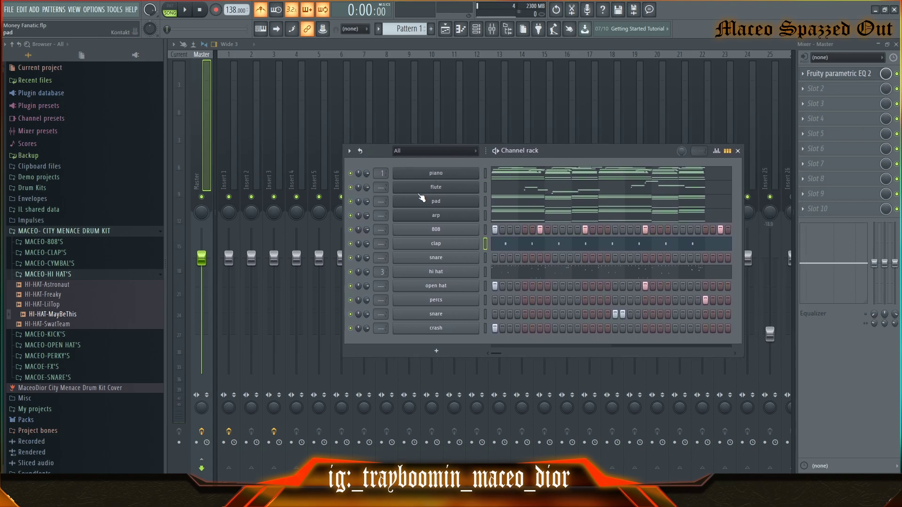
Step: Select all channels and route them to consecutive mixer inserts starting at Insert 1
left_click(485, 173)
right_click(485, 173)
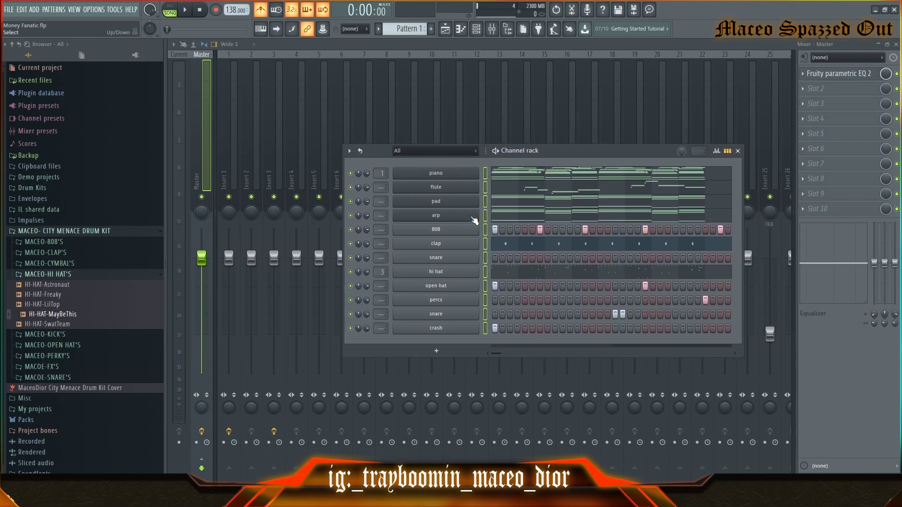
left_click(229, 180)
right_click(230, 180)
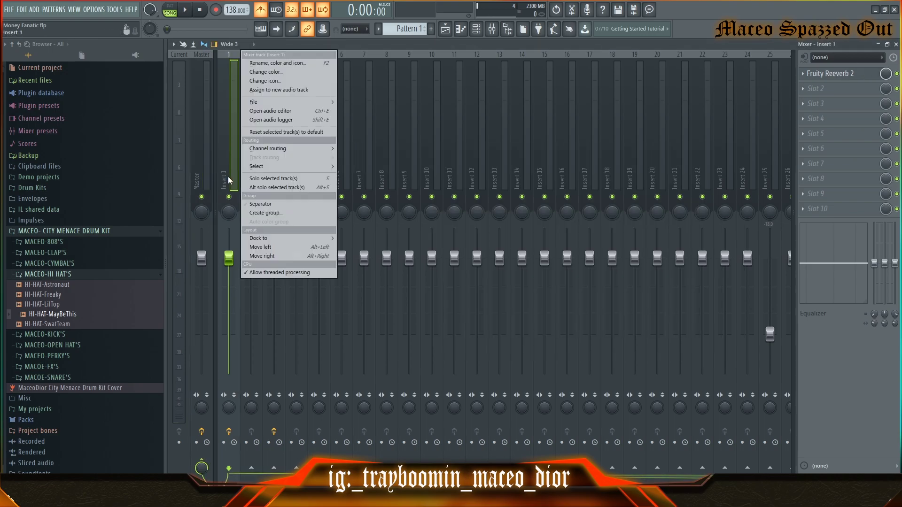
mouse_move(249, 149)
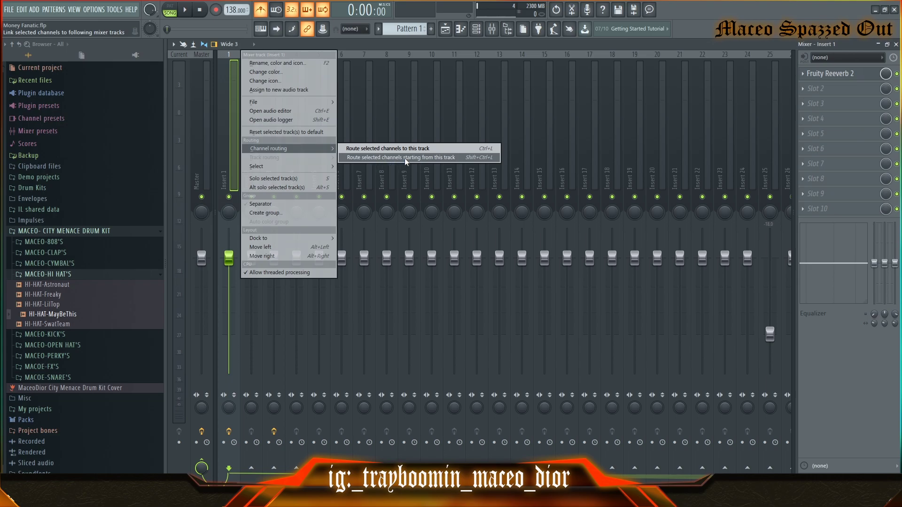
left_click(441, 157)
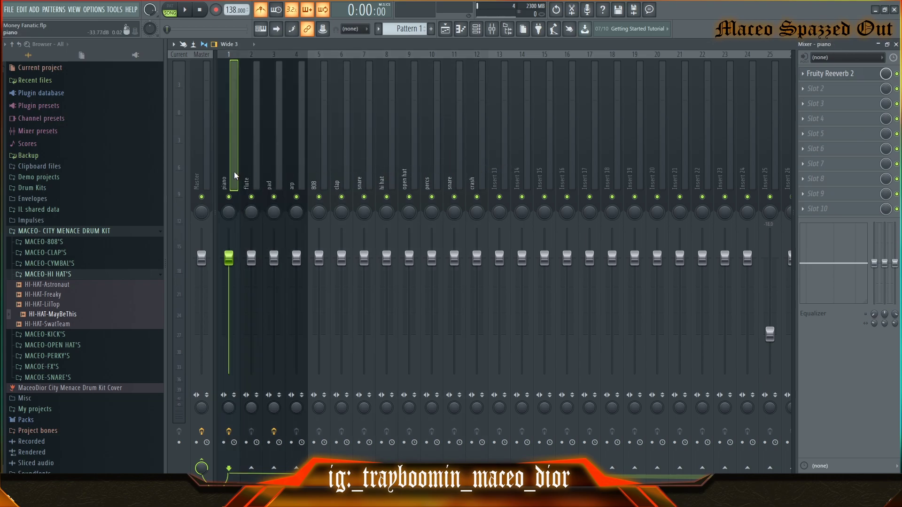
left_click(476, 29)
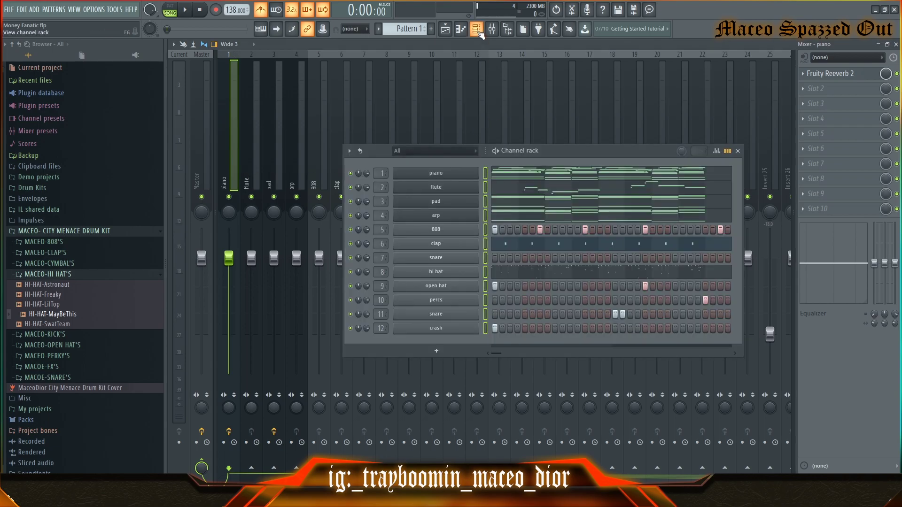
left_click_drag(383, 151, 355, 120)
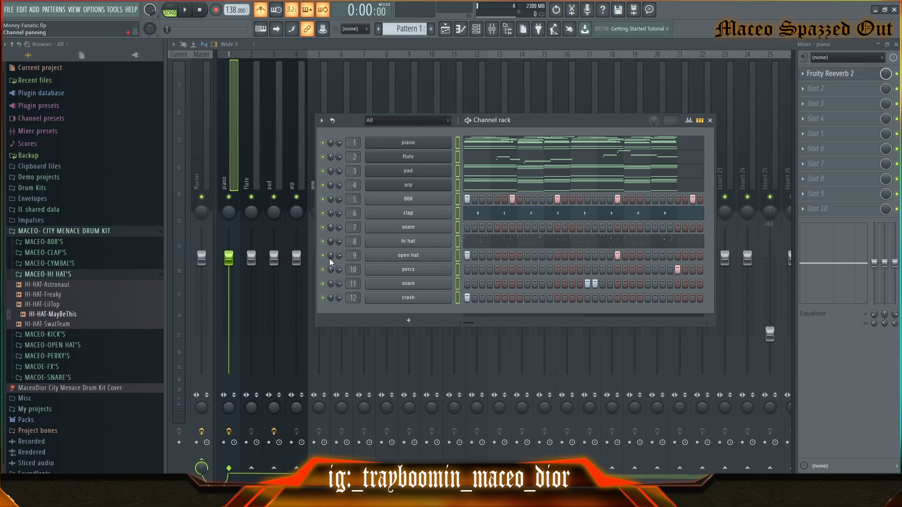
left_click_drag(341, 122, 636, 152)
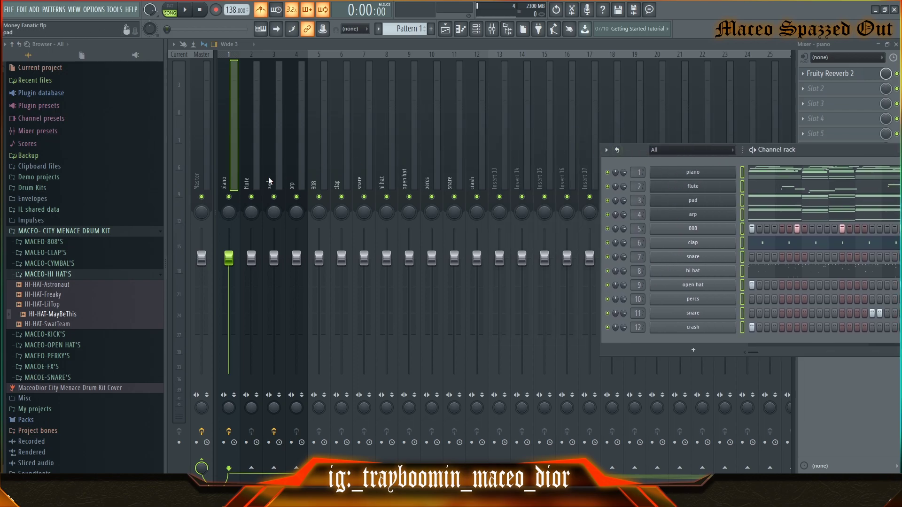
left_click(477, 179)
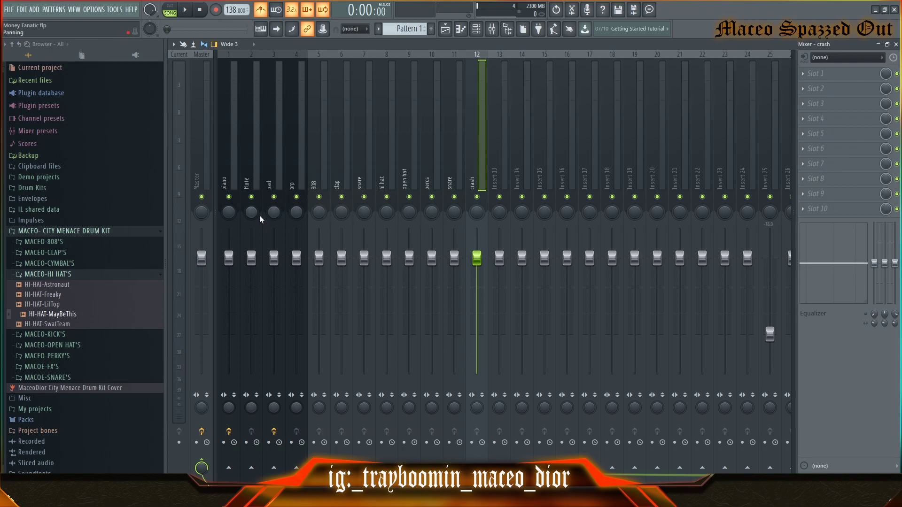
Step: Load Fruity Soft Clipper and Fruity Multiband Compressor into empty FX slots on the pad insert
left_click(294, 185)
left_click(277, 187)
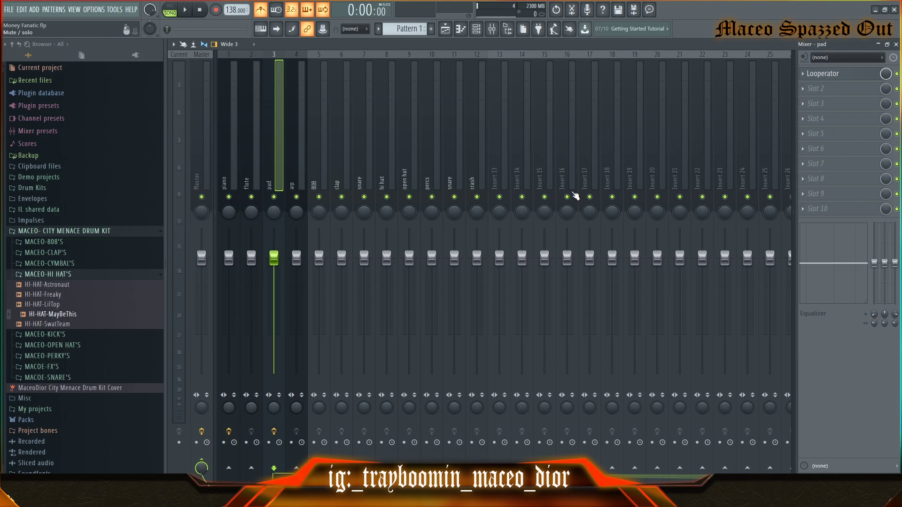
left_click(817, 119)
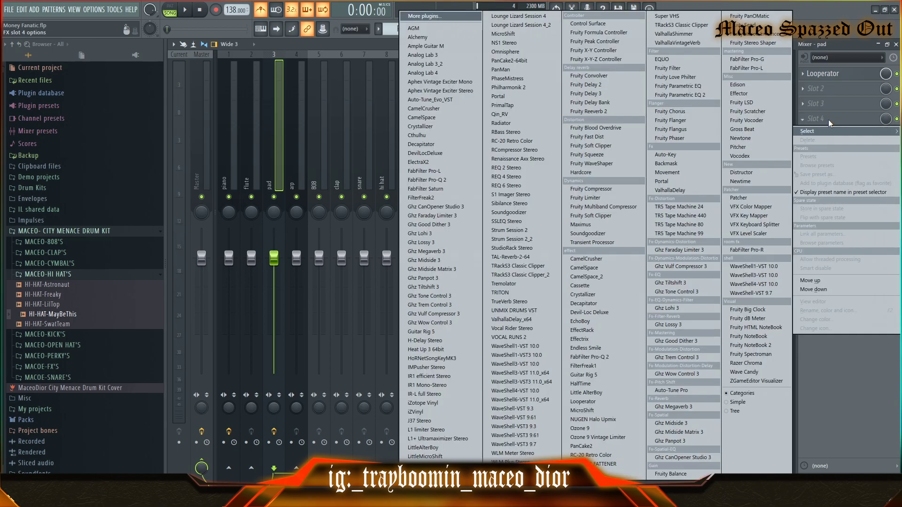
left_click(600, 217)
left_click(817, 163)
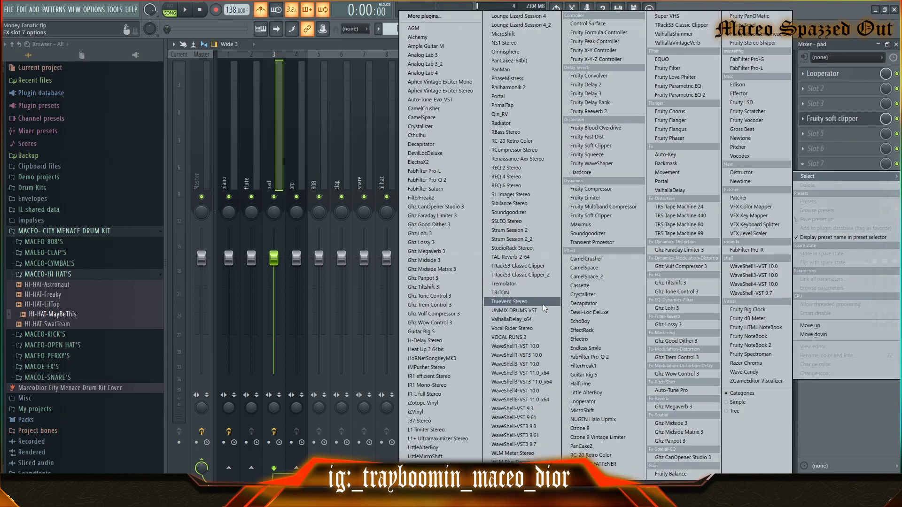
left_click(602, 207)
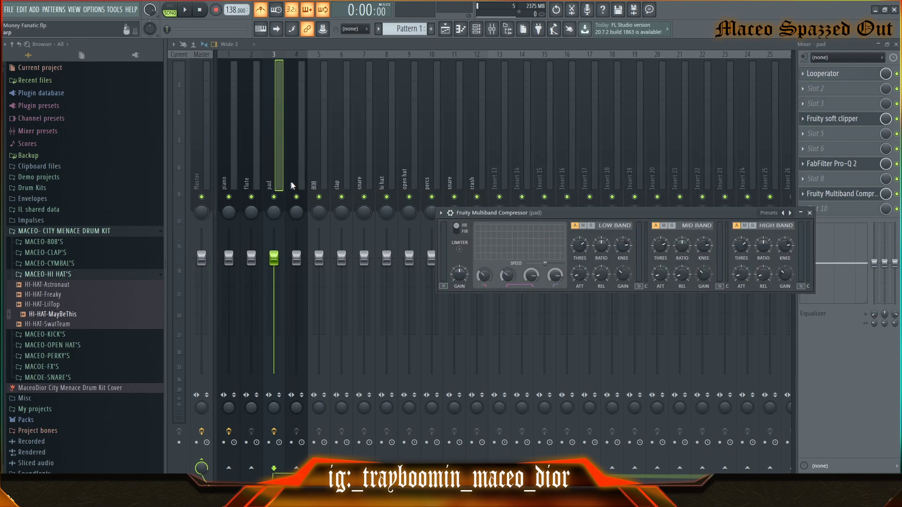
key("Escape")
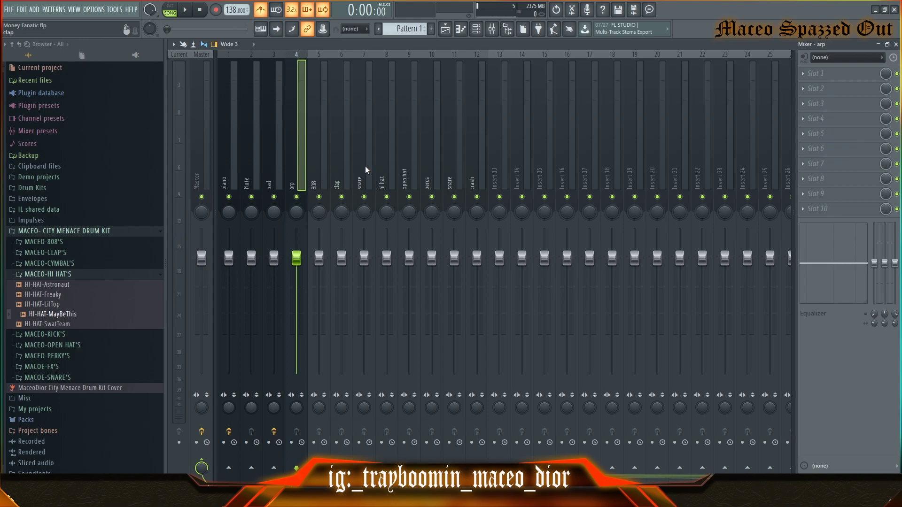
Step: Load the pad track's saved mixer state onto another insert
right_click(284, 155)
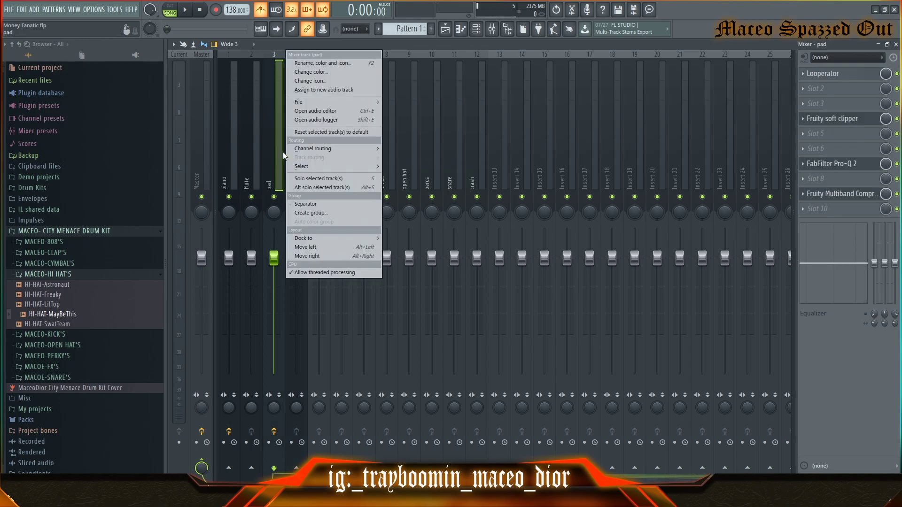
mouse_move(310, 105)
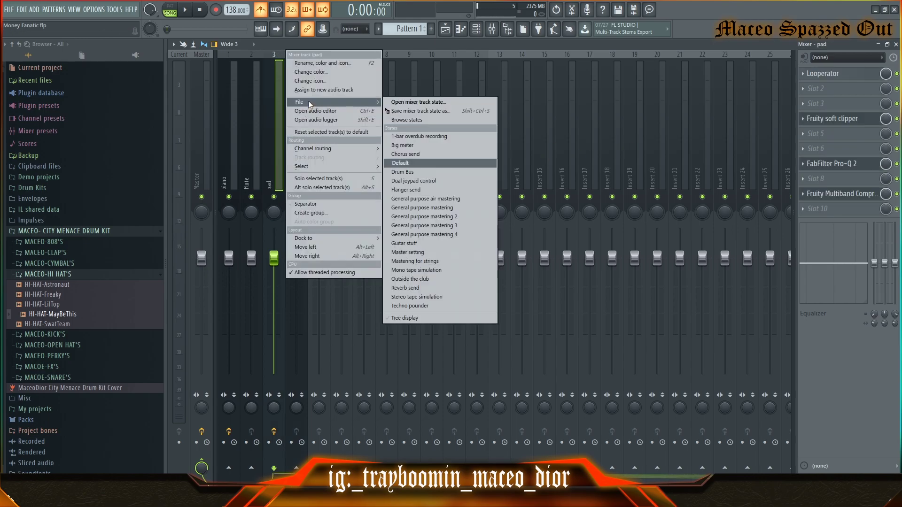
left_click_drag(419, 115, 298, 165)
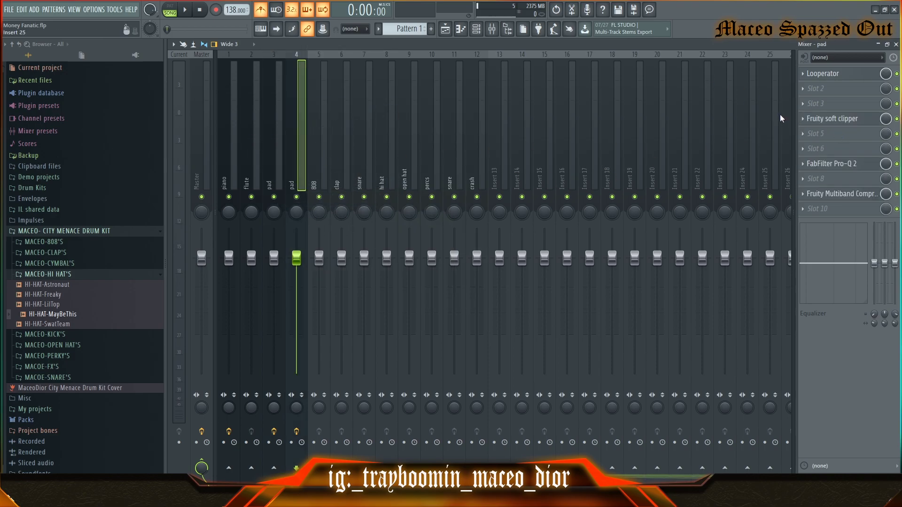
Step: Pan the pad track 18% left and set insert 3's level to -1.3 dB
left_click(277, 181)
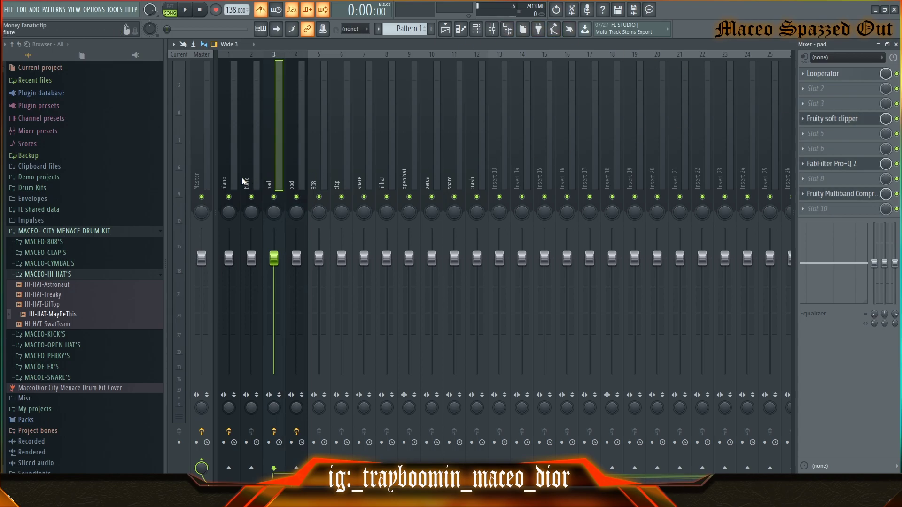
left_click(292, 186)
left_click(277, 187)
mouse_move(296, 208)
left_mouse_down()
mouse_move(274, 202)
mouse_move(299, 210)
left_mouse_up()
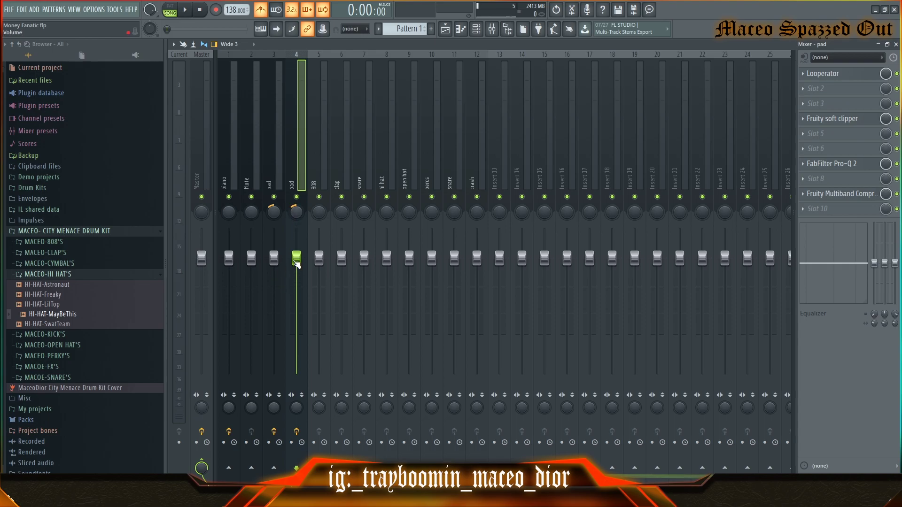
left_click_drag(274, 257, 296, 257)
left_click_drag(274, 296, 274, 264)
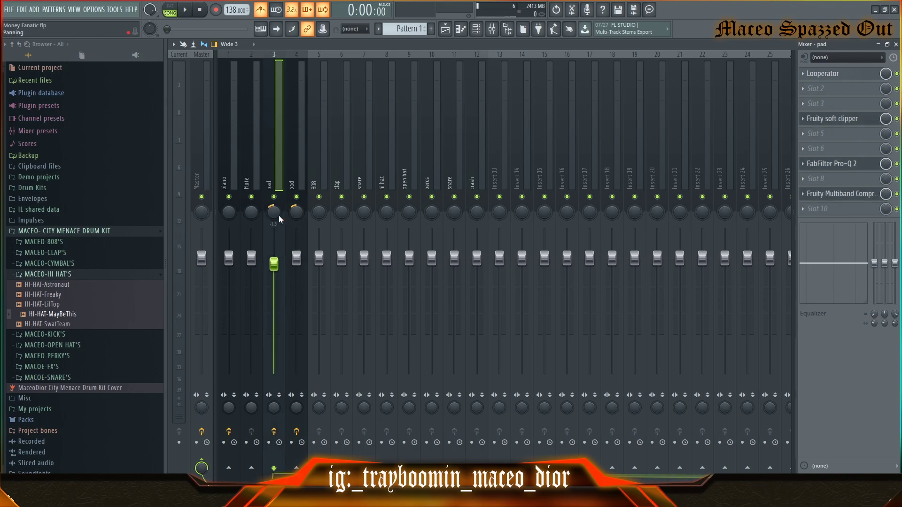
Step: Copy the Looperator effect onto the 808 insert
left_click(295, 167)
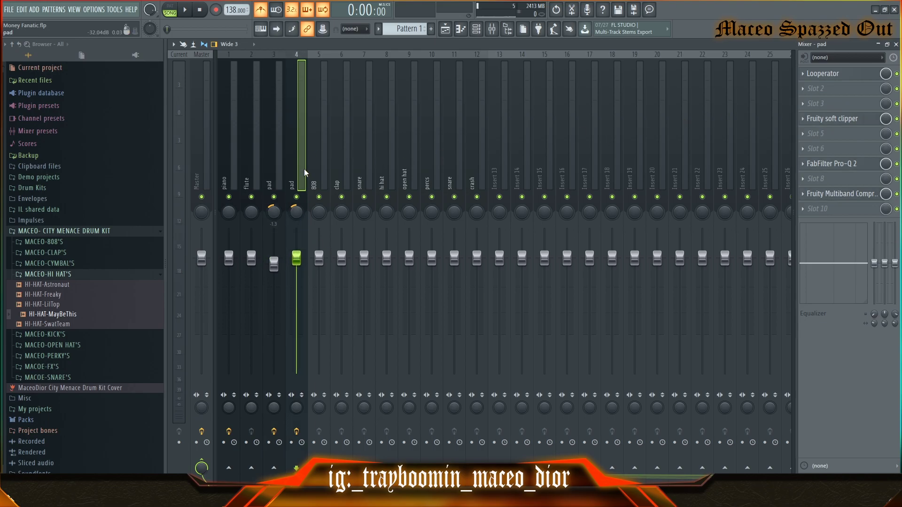
left_click(804, 75)
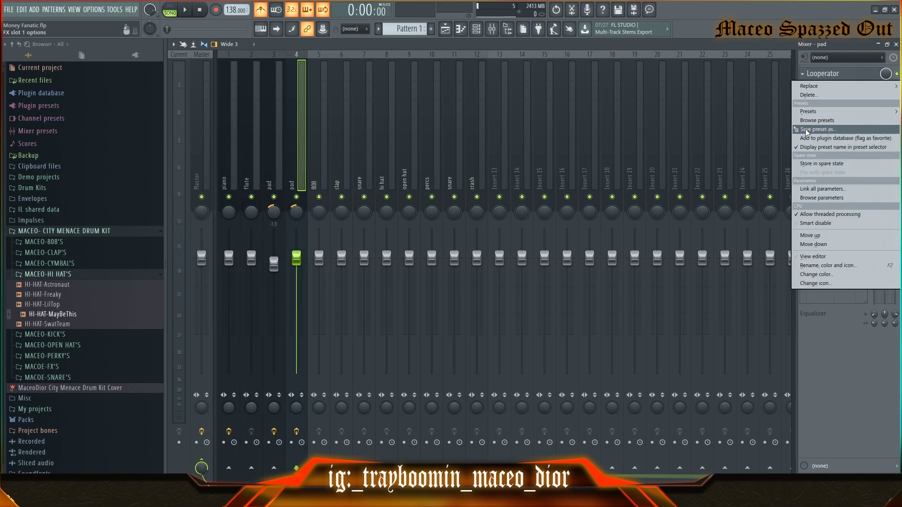
left_click_drag(817, 129, 298, 201)
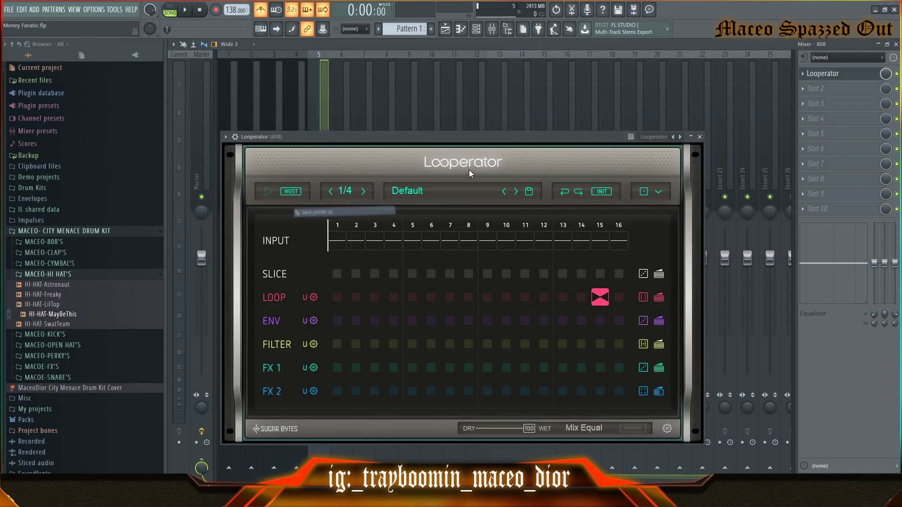
Step: Put the Looperator window away, pan the 808 insert 25% right, and show the Playlist
left_click_drag(369, 141, 589, 70)
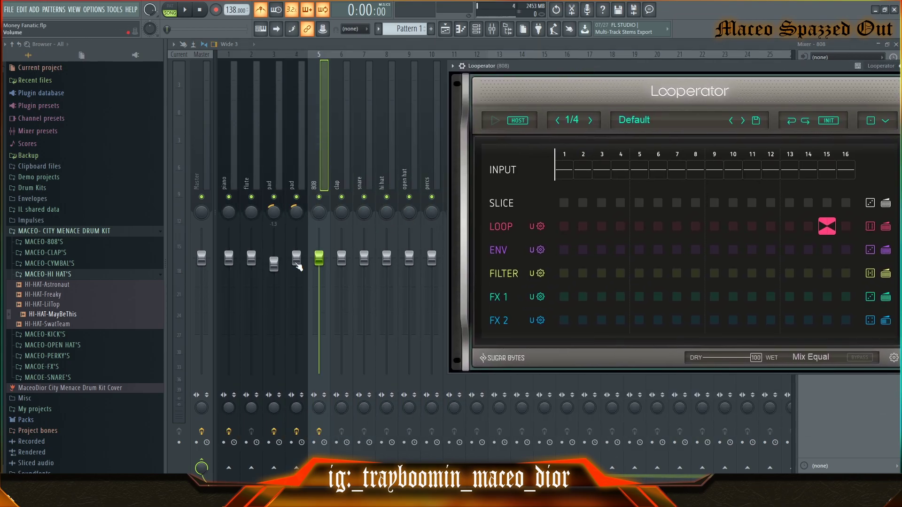
left_click(324, 266)
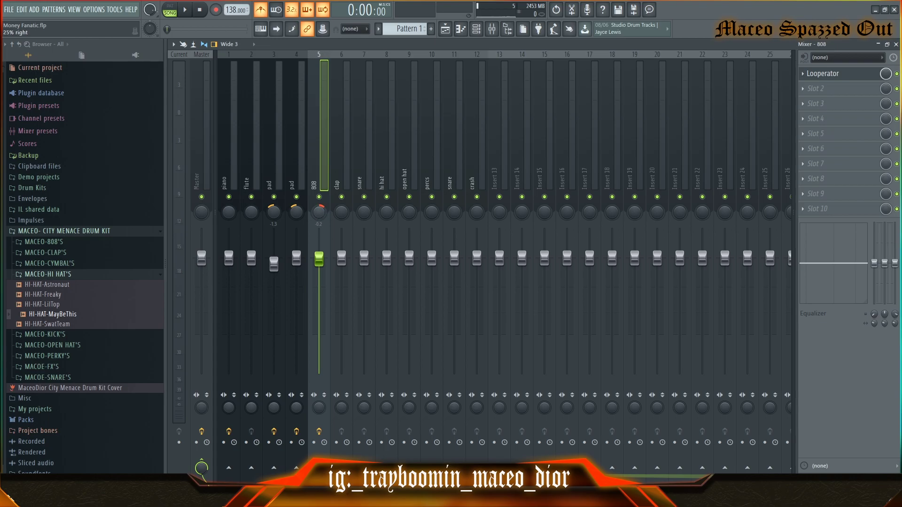
right_click(318, 216)
key("Escape")
key("F5")
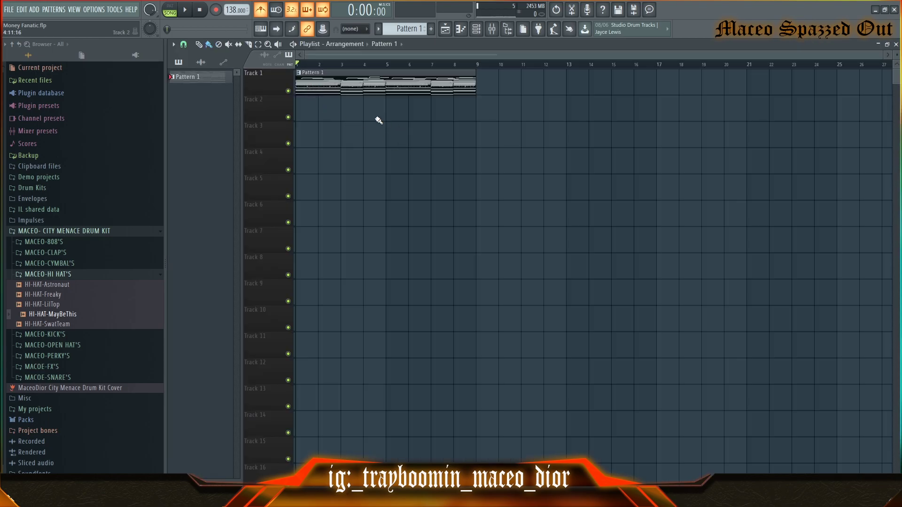
Step: Split Pattern 1 by channel and delete the piano clip from Track 1
left_click_drag(338, 84, 255, 74)
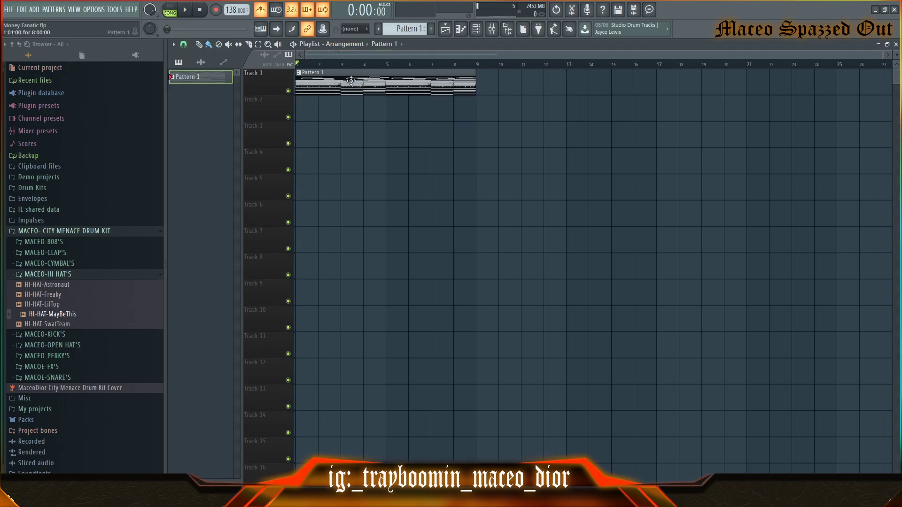
left_click(378, 29)
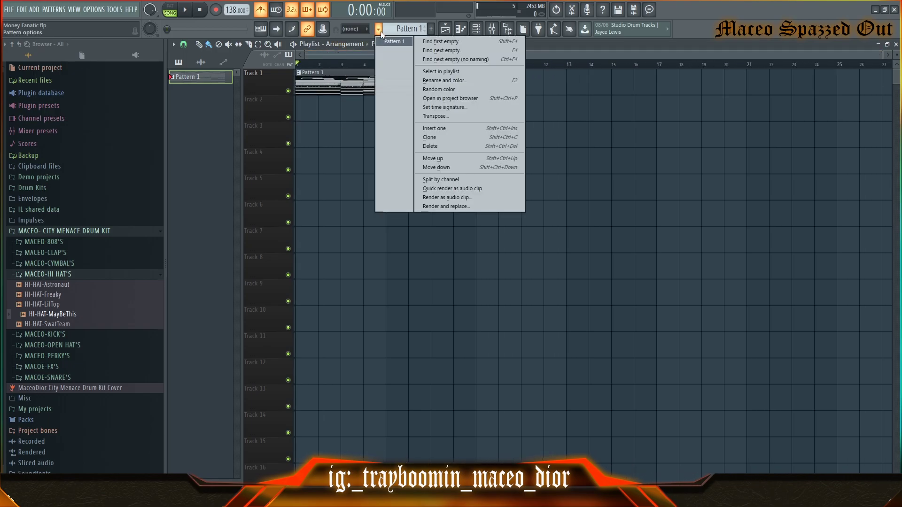
left_click(445, 179)
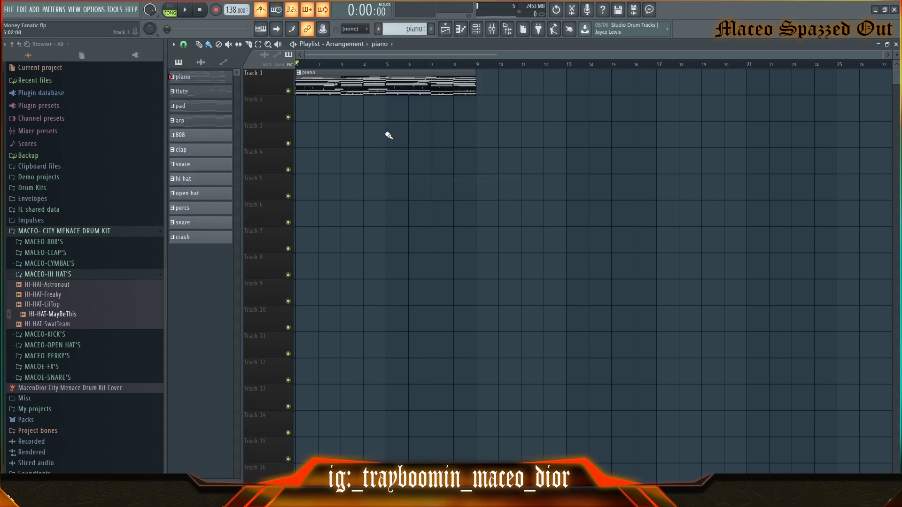
left_click(462, 80)
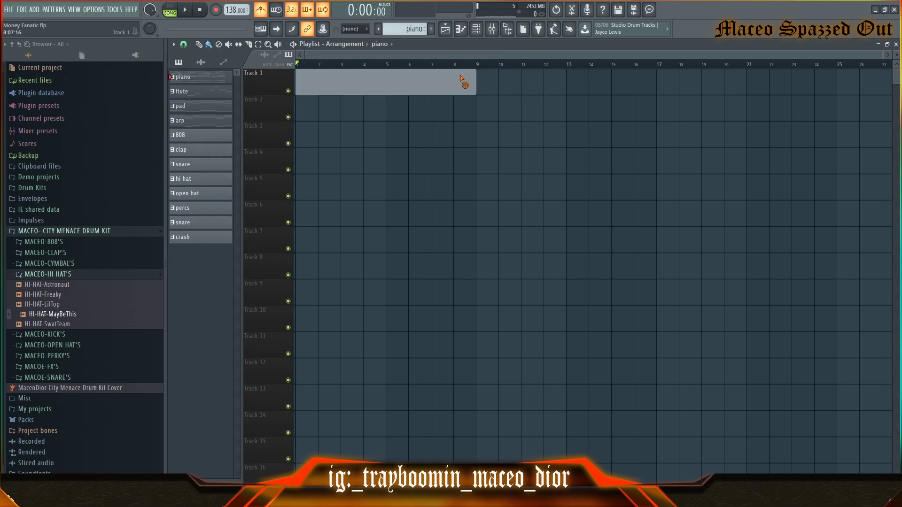
key("Delete")
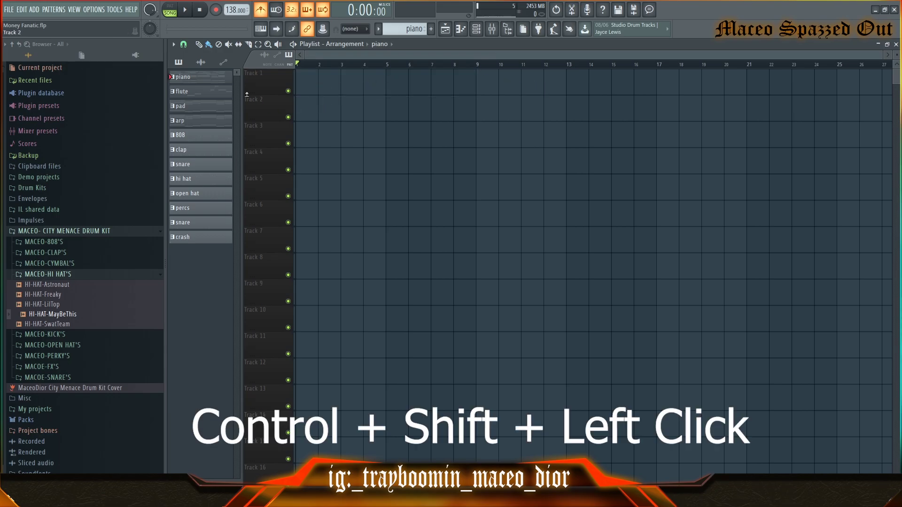
Step: Place the piano through crash patterns on Tracks 1–12, aligned to start at bar 1
left_click(205, 83, "ctrl+shift")
left_click(201, 240, "ctrl+shift")
left_click(326, 73, "ctrl+shift")
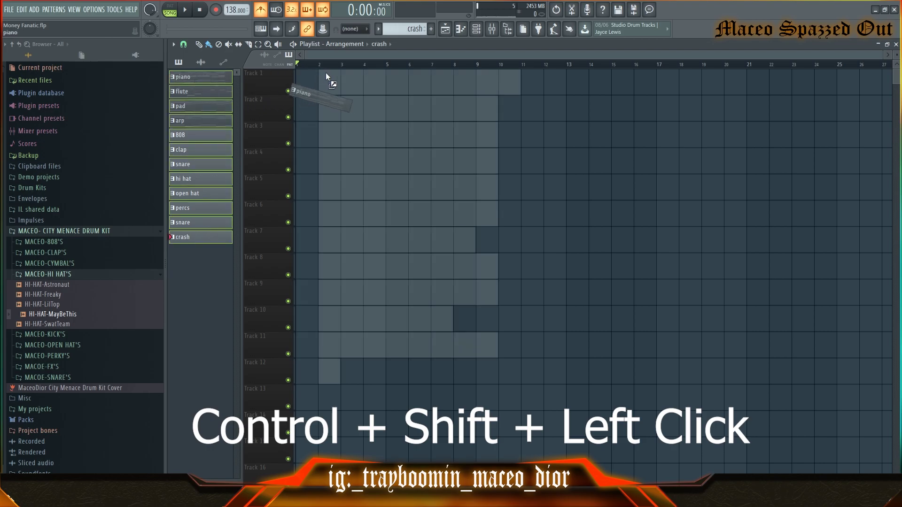
left_click_drag(326, 72, 301, 78)
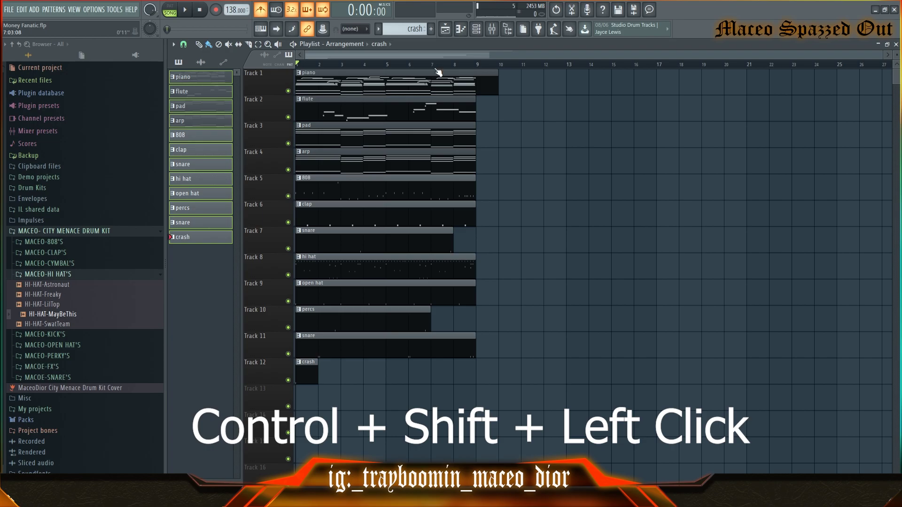
scroll(437, 70, "up", 1)
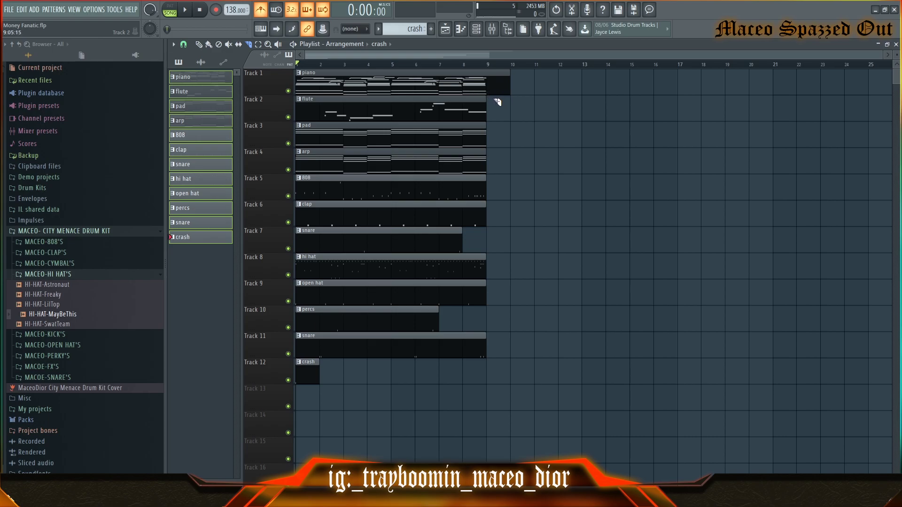
Step: Try slicing the clips at bar 7 and bar 2, undo both, then select all clips
left_click_drag(486, 79, 489, 105)
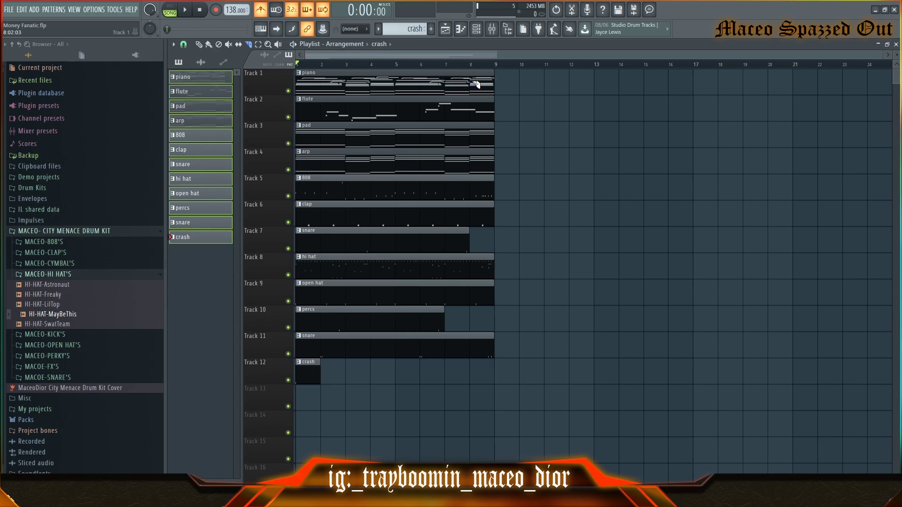
mouse_move(446, 83)
left_mouse_down()
mouse_move(461, 228)
mouse_move(447, 272)
mouse_move(444, 366)
left_mouse_up()
key("ctrl+z")
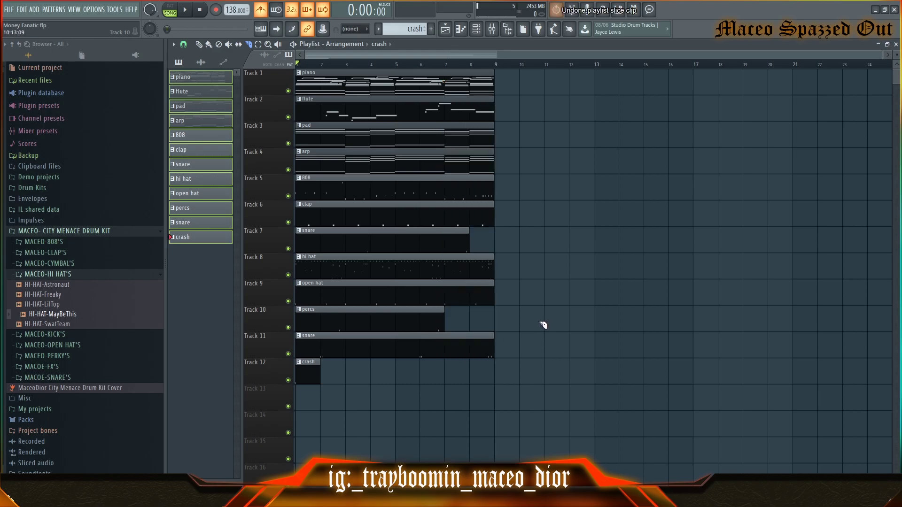
left_click_drag(320, 92, 321, 365)
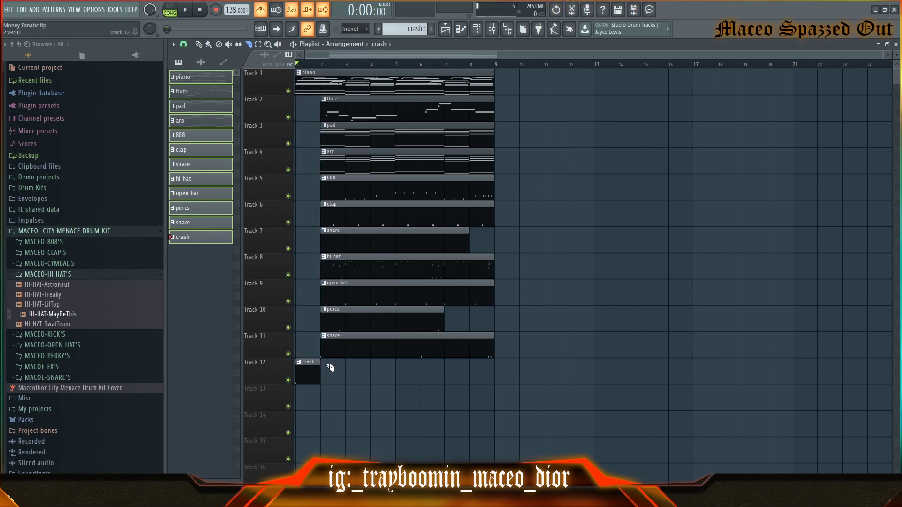
key("ctrl+z")
left_click_drag(515, 87, 199, 404)
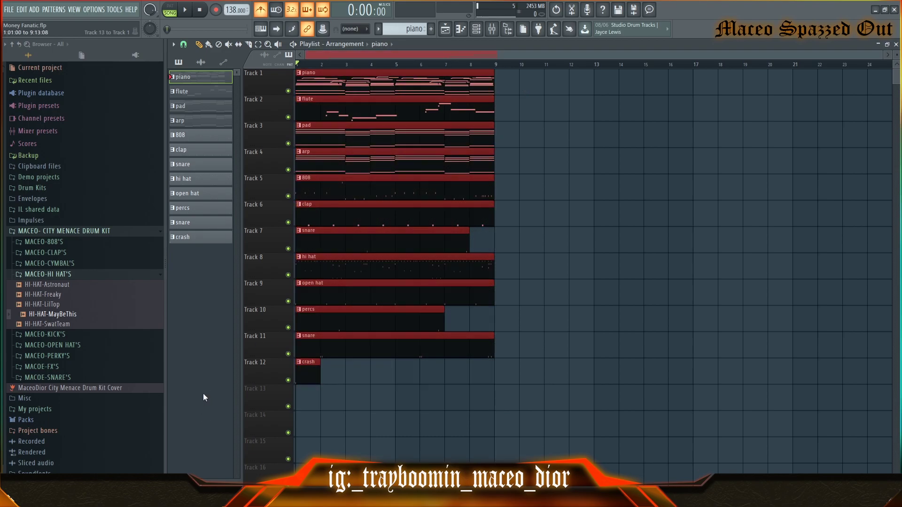
Step: Duplicate the selected clip block twice with Ctrl+B, then deselect everything
key("ctrl+b")
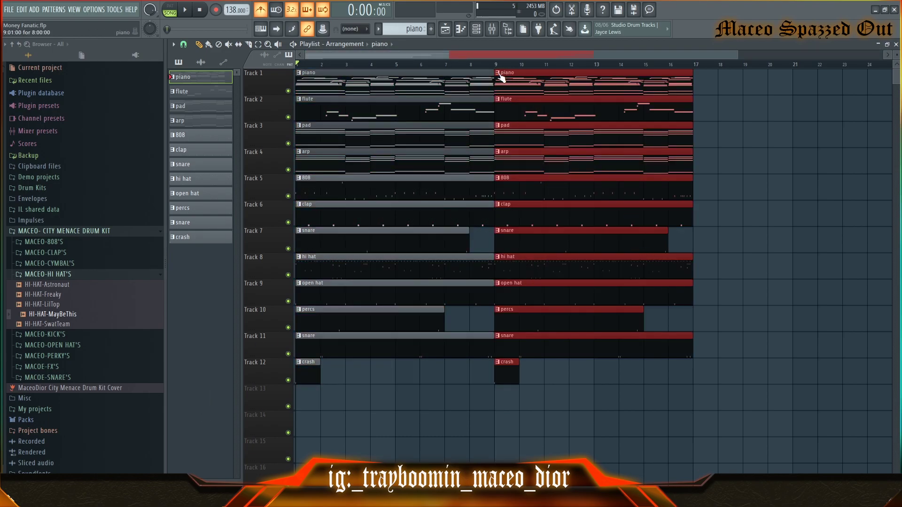
key("ctrl+b")
key("ctrl+b")
key("ctrl+b")
key("ctrl+b")
key("ctrl+b")
key("ctrl+b")
key("ctrl+b")
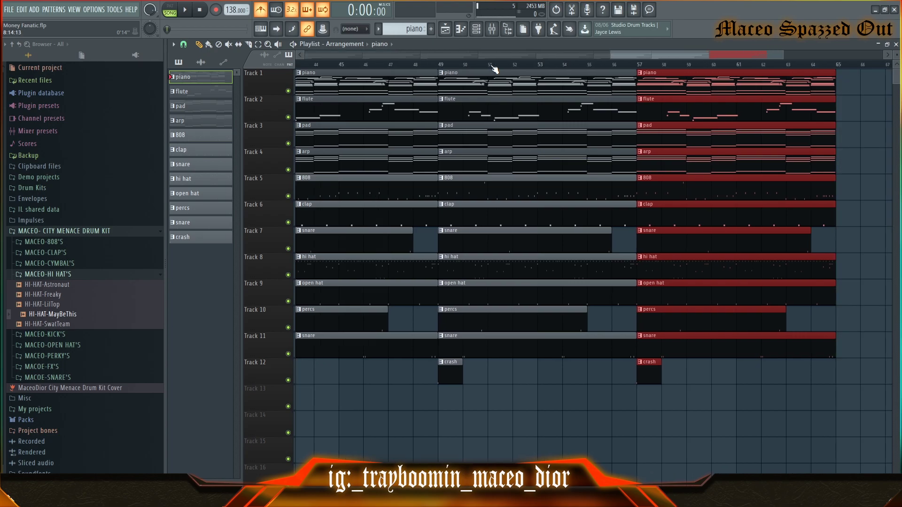
scroll(495, 70, "down", 8)
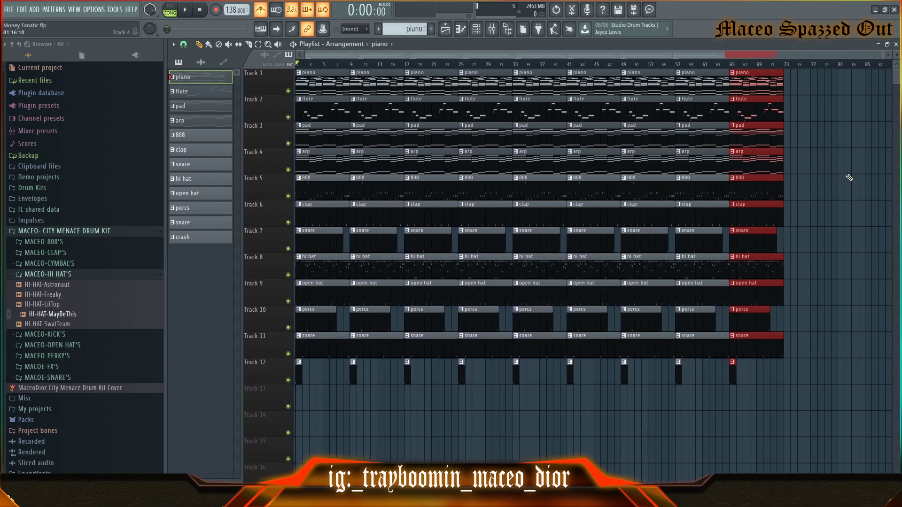
left_click(876, 241)
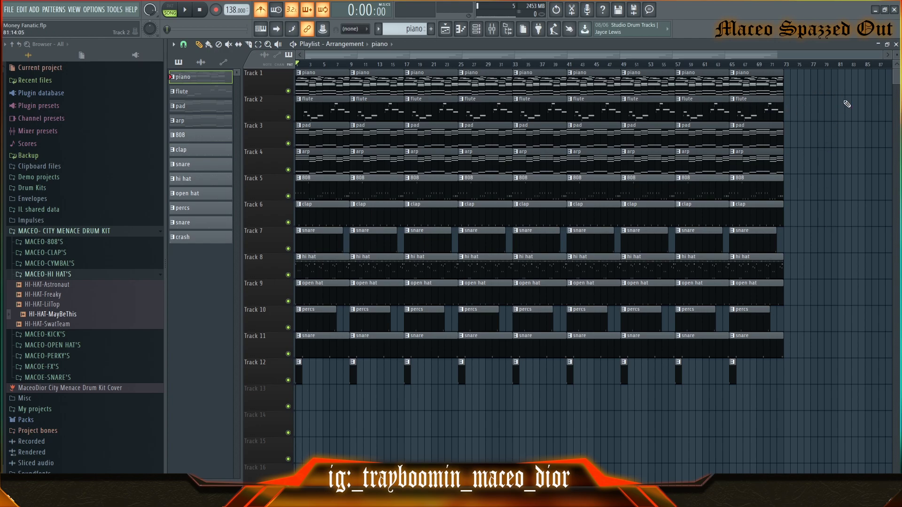
Step: Delete the duplicated clips from bar 49 onward
left_click_drag(848, 70, 626, 395)
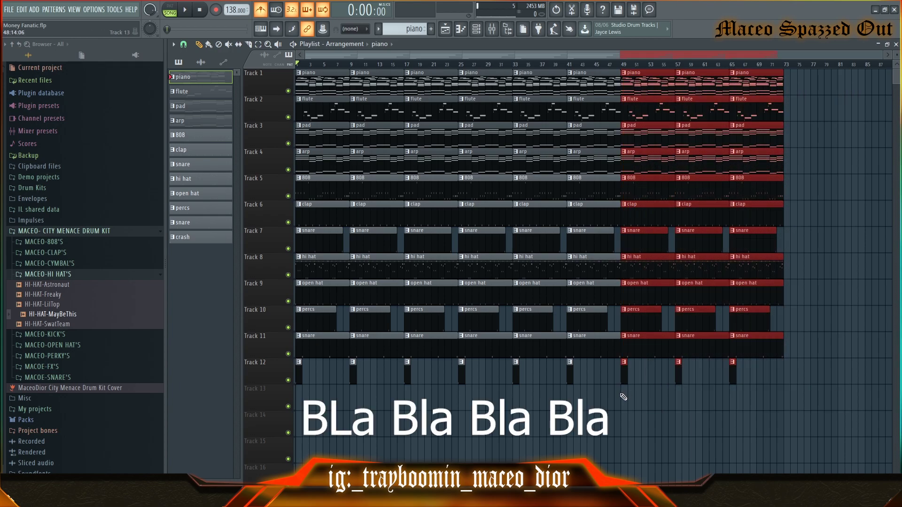
key("Delete")
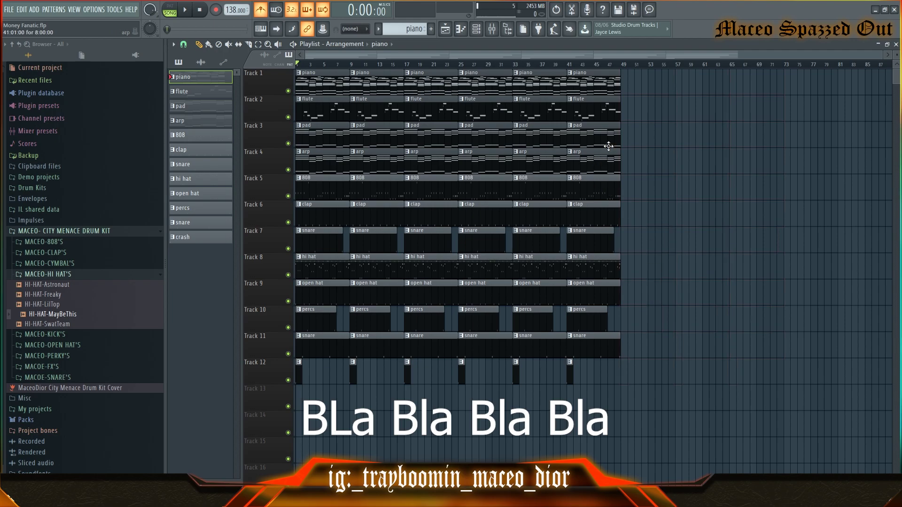
scroll(301, 58, "up", 3)
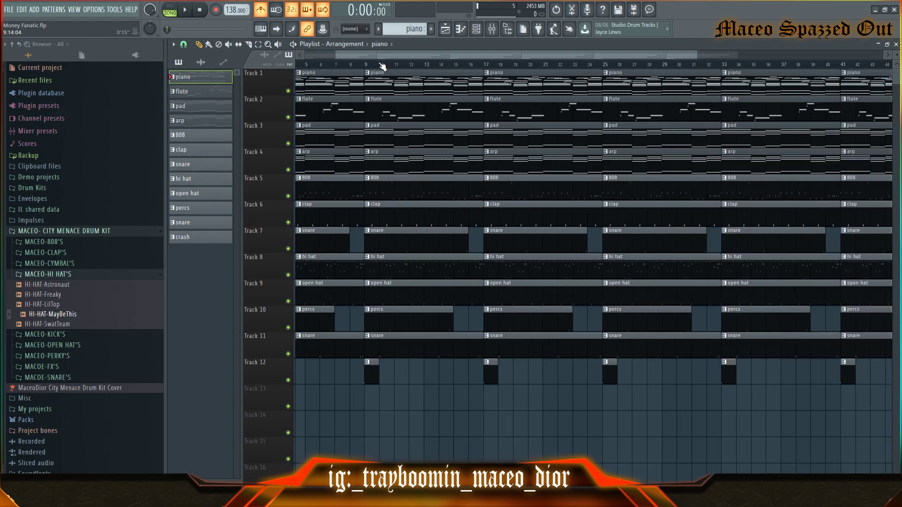
scroll(463, 66, "down", 3)
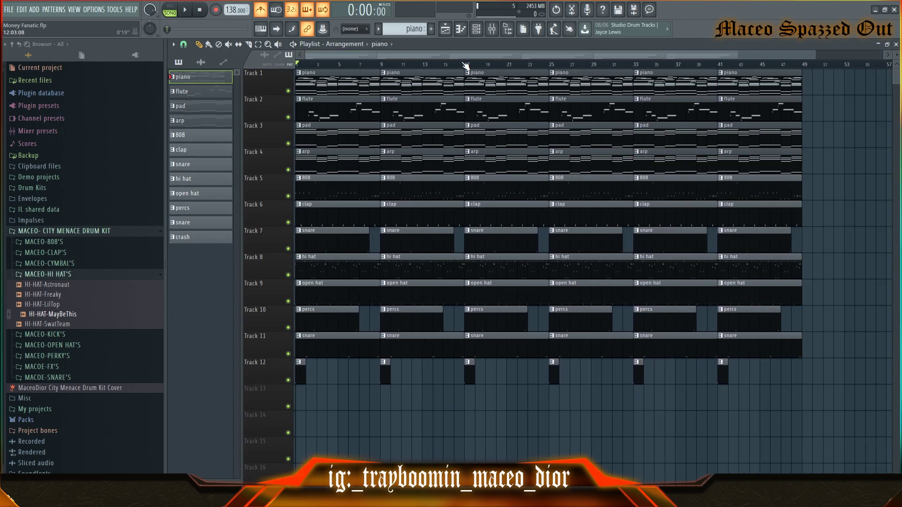
scroll(897, 73, "up", 2)
Step: Consolidate the piano track to audio from the track start and render it
scroll(897, 73, "down", 3)
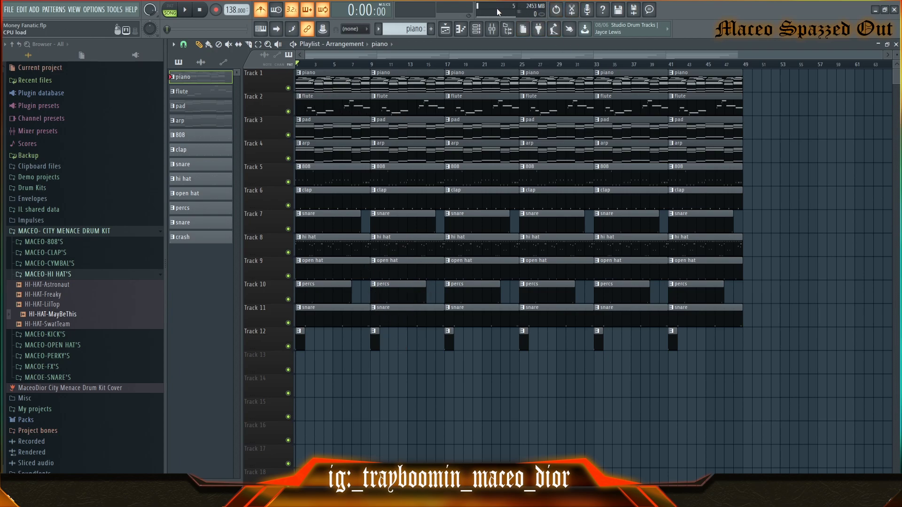
right_click(265, 83)
mouse_move(330, 212)
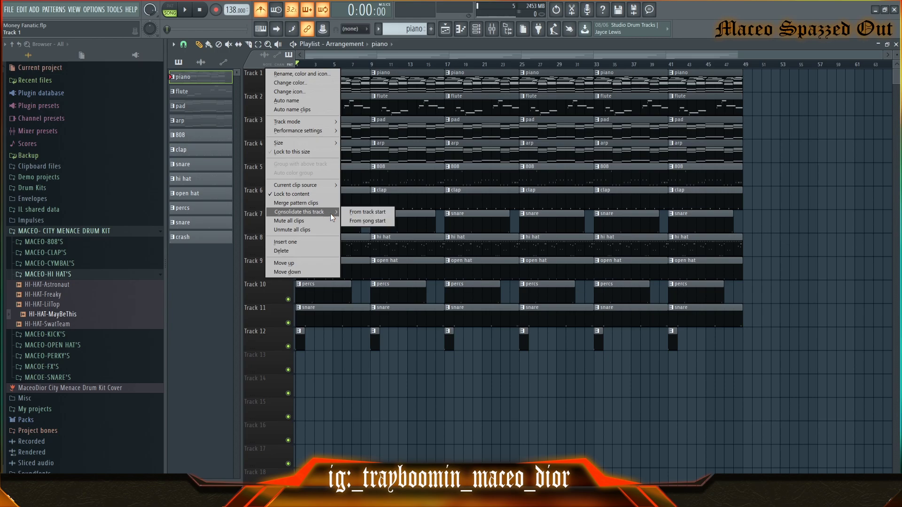
left_click(358, 214)
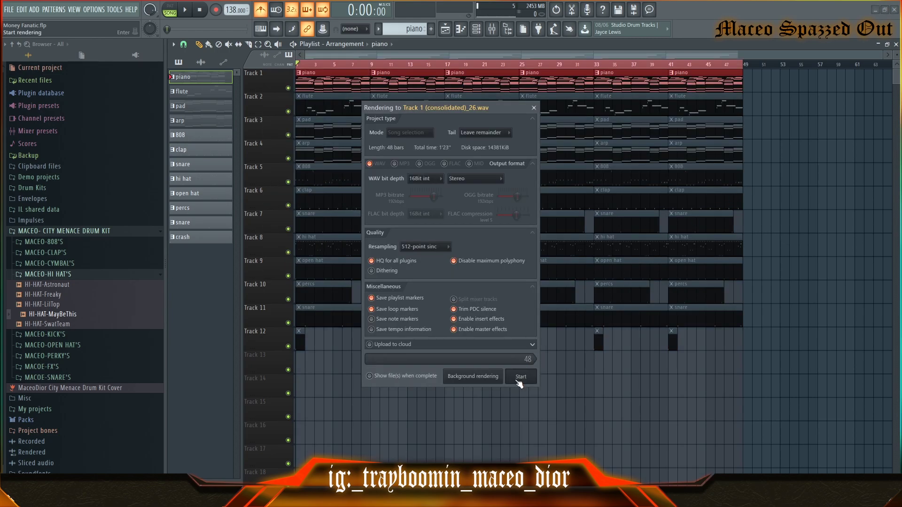
left_click(520, 377)
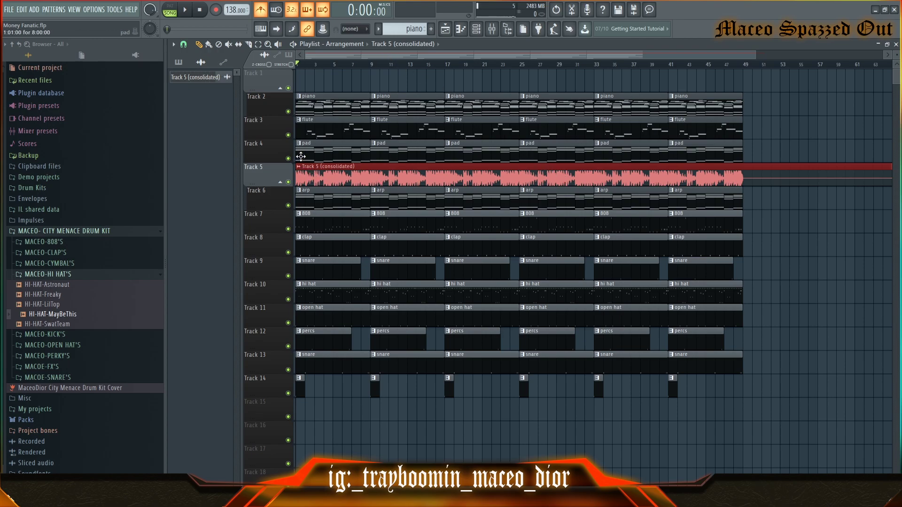
Step: Audition the song with Track 4 soloed, then return the consolidated audio clip to bar 1
left_click_drag(320, 178, 497, 170)
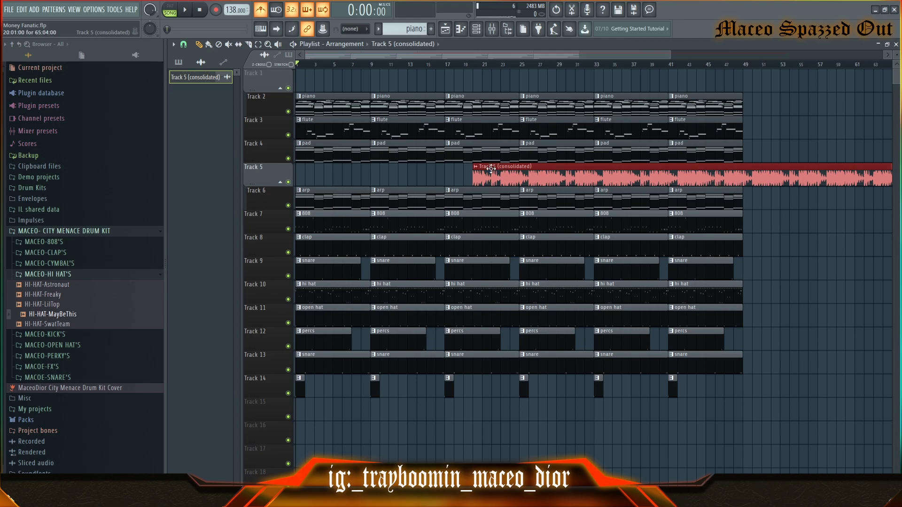
right_click(288, 158)
key("space")
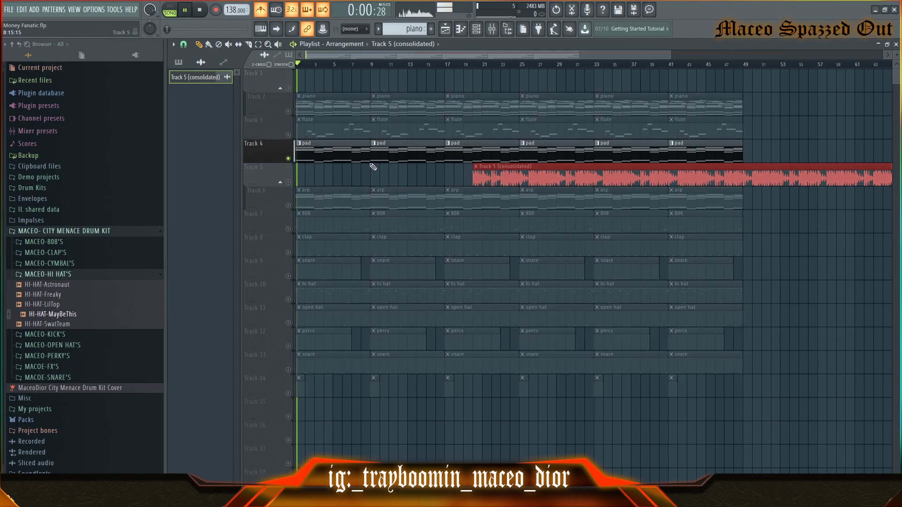
key("space")
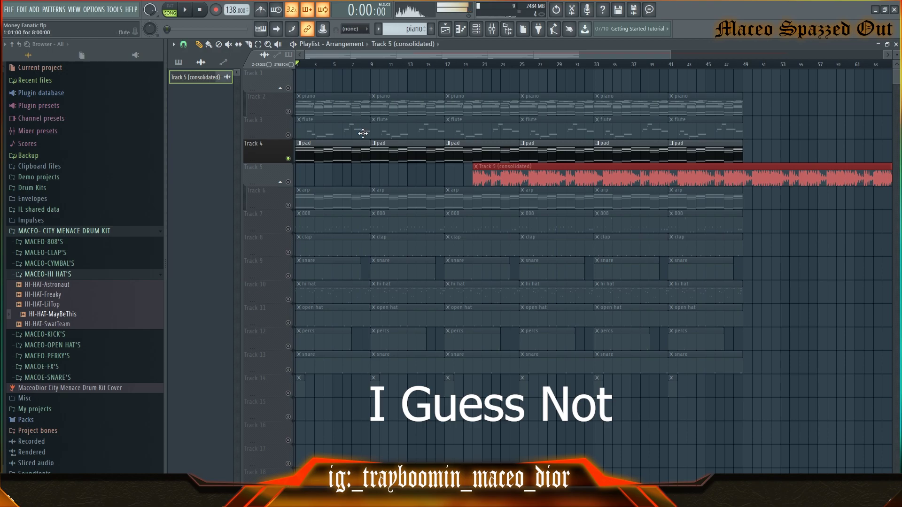
right_click(288, 181)
right_click(287, 181)
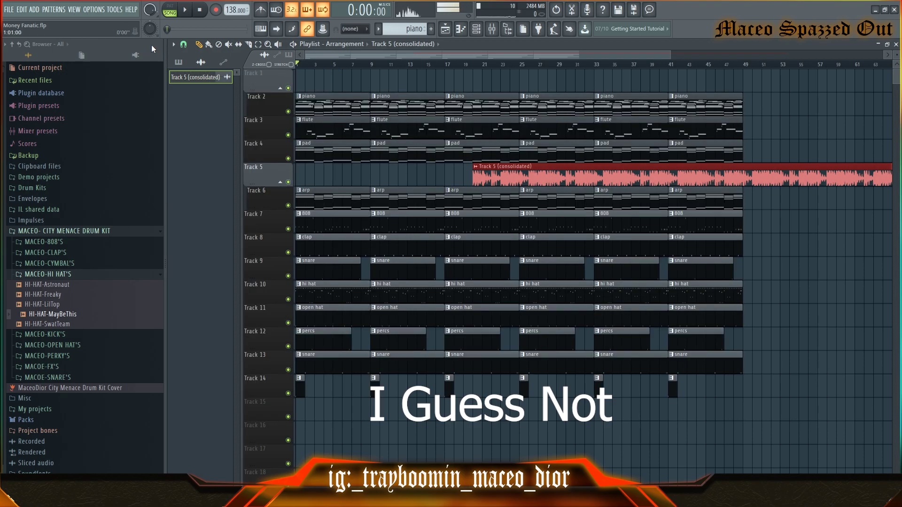
left_click_drag(490, 183, 313, 187)
Step: Make the piano clip a unique pattern named piano #2
scroll(403, 72, "up", 2)
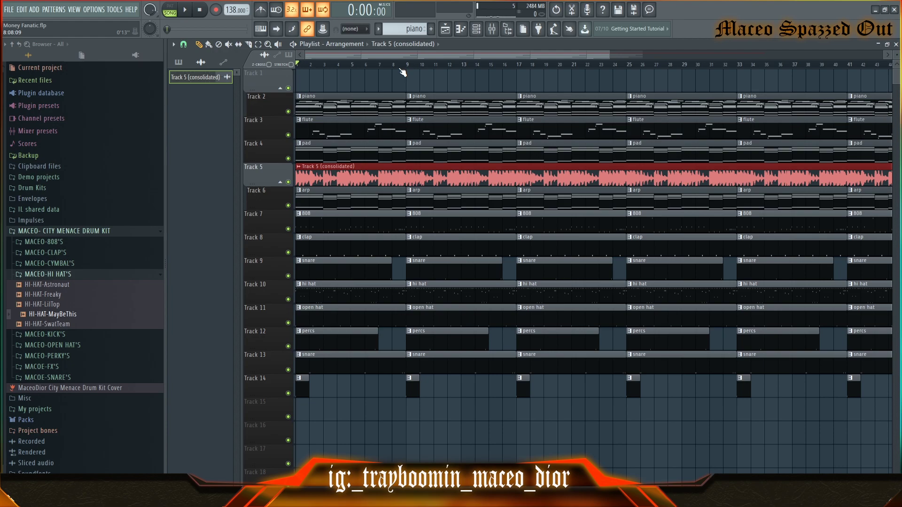
scroll(402, 71, "up", 1)
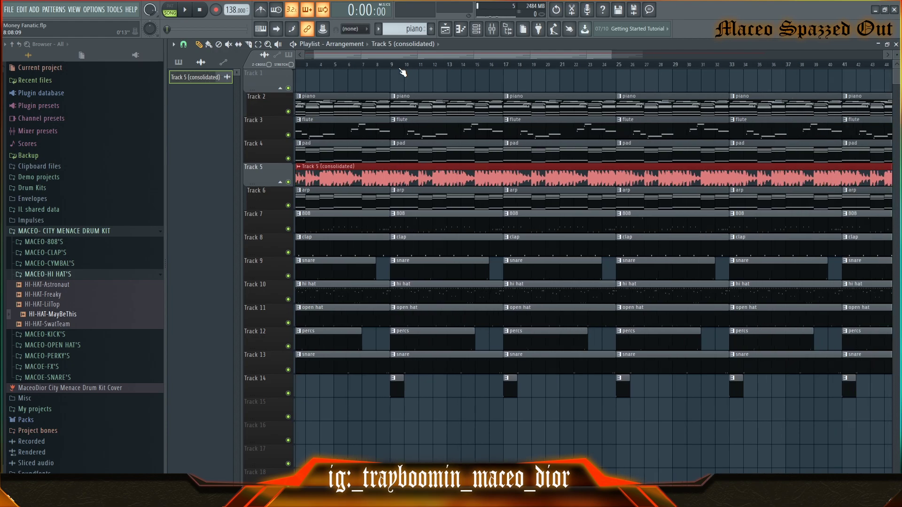
scroll(397, 55, "left", 1)
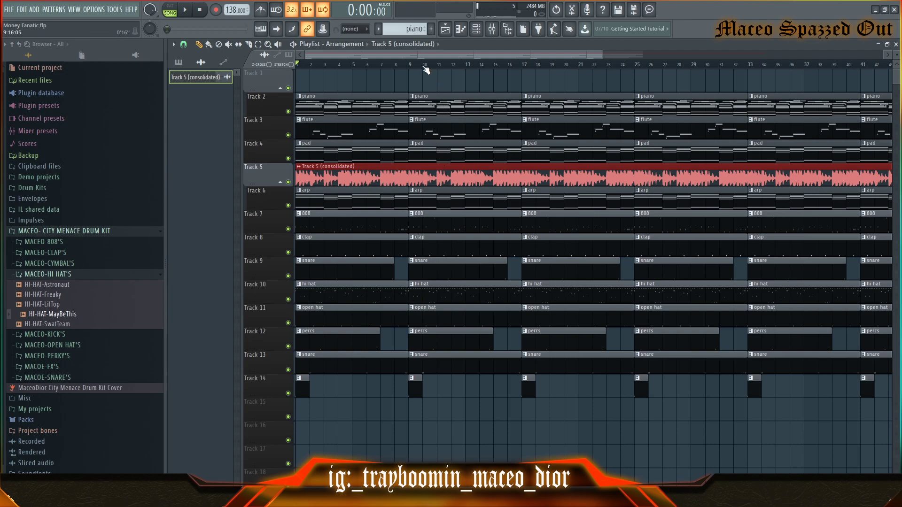
scroll(426, 69, "up", 3)
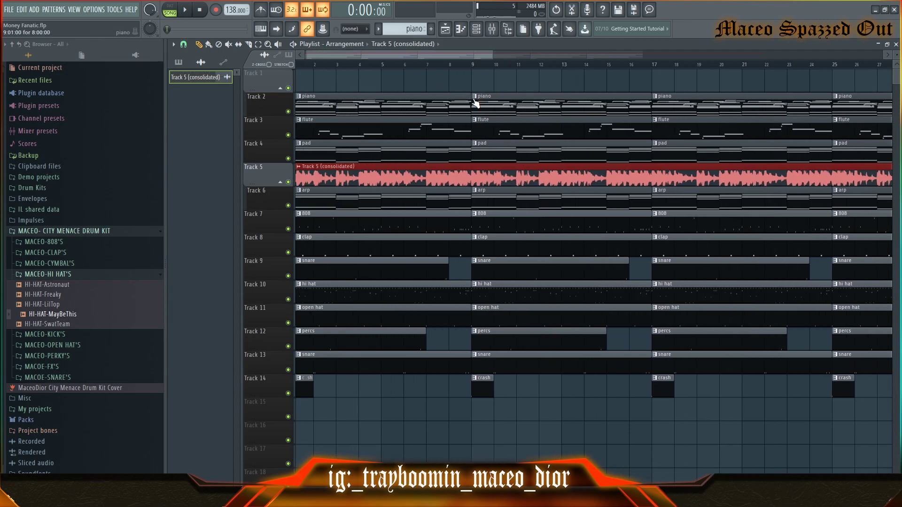
left_click(474, 102)
left_click(488, 160)
Step: Open piano #2's notes in the piano roll, then return to the playlist
double_click(489, 111)
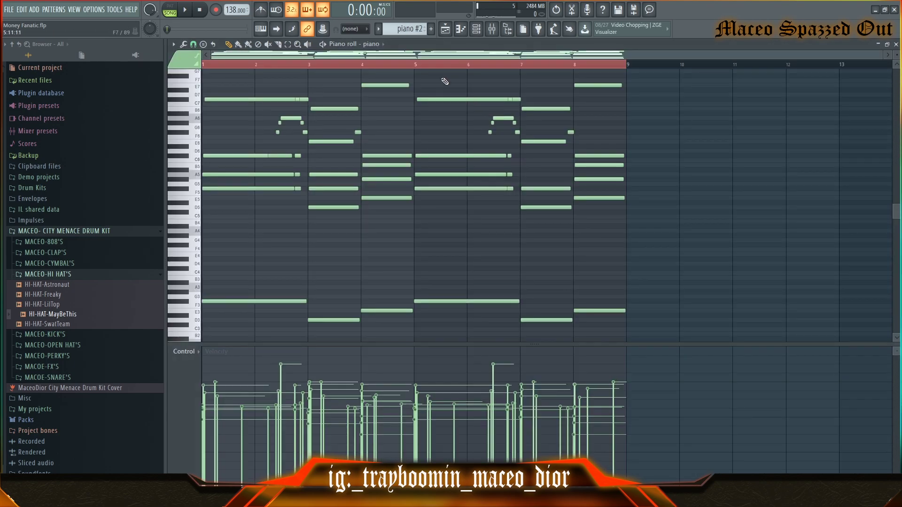
scroll(444, 141, "up", 4)
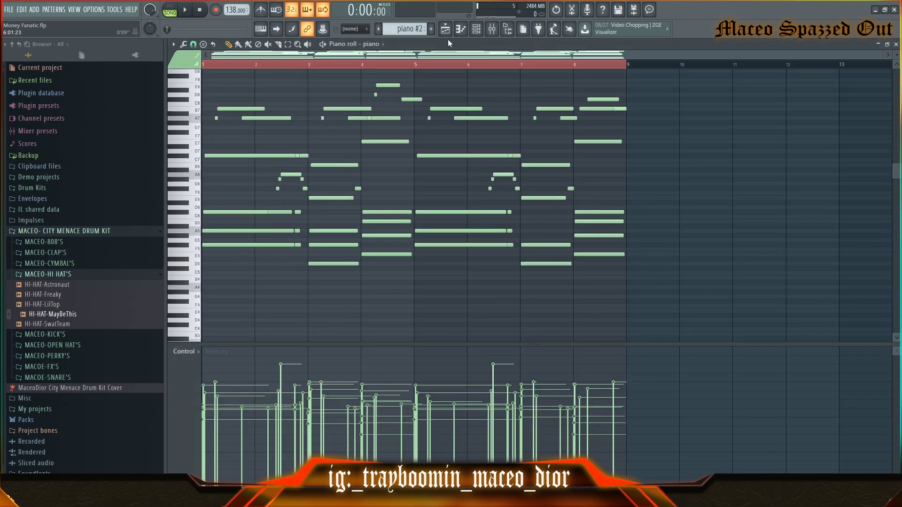
key("F5")
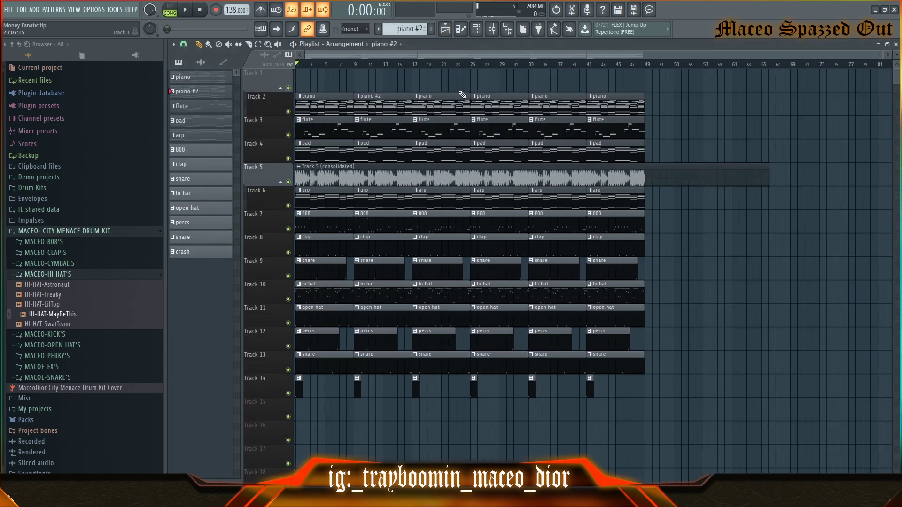
Step: Delete the piano clips after piano #2 on Track 2
left_click_drag(462, 94, 648, 101)
key("Delete")
scroll(354, 66, "up", 2)
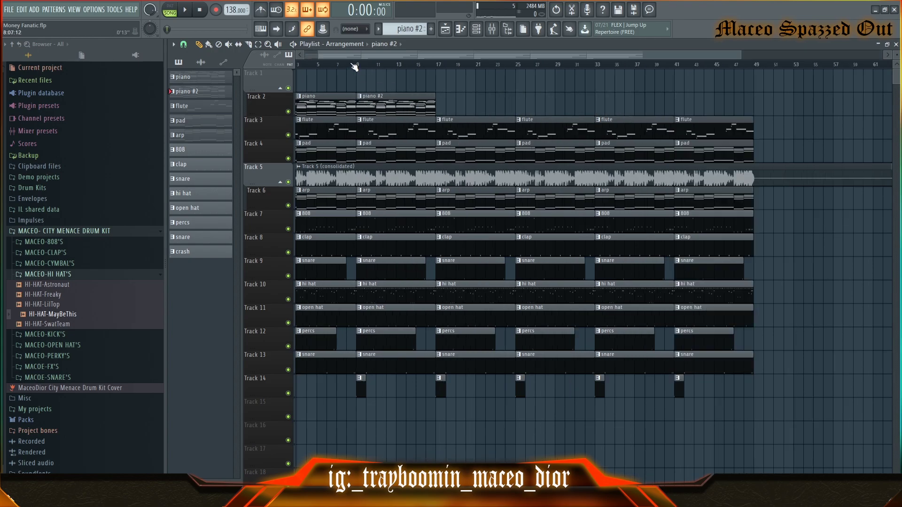
scroll(354, 66, "up", 3)
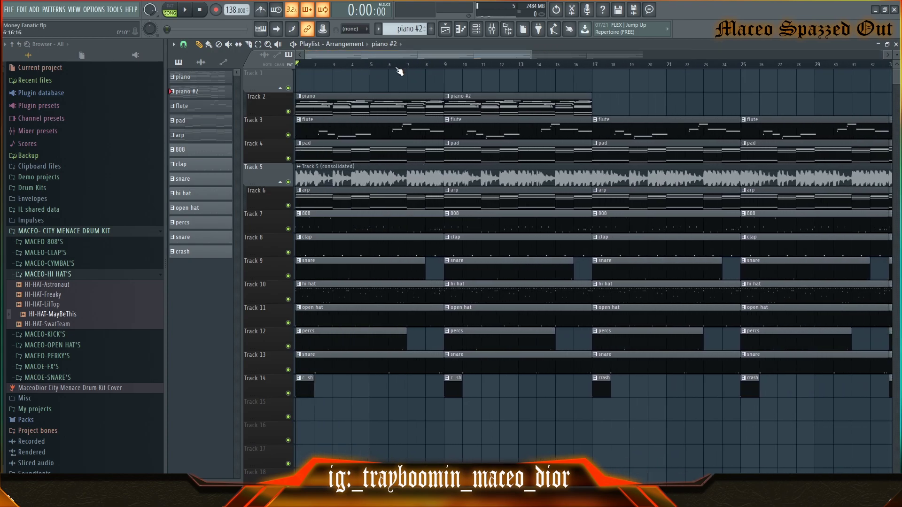
Step: Merge Track 2's piano and piano #2 clips into one piano #3 (merged) clip
right_click(276, 94)
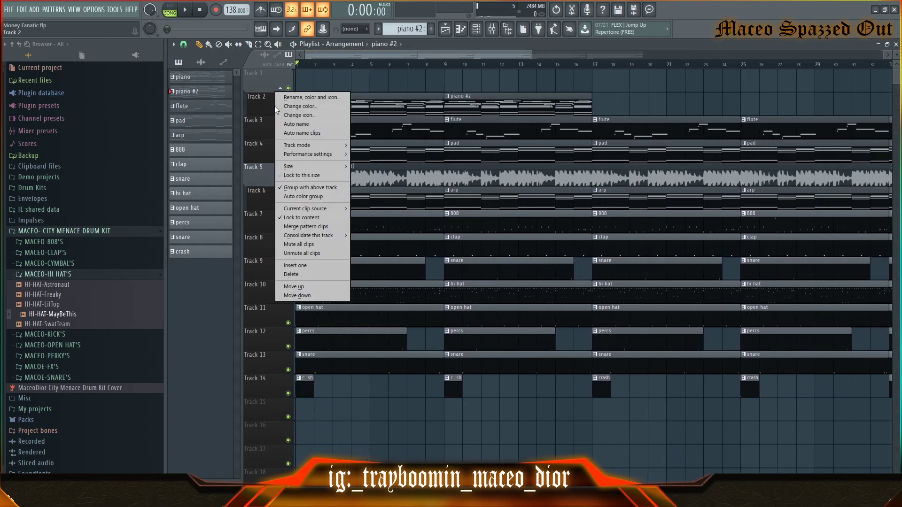
left_click(312, 225)
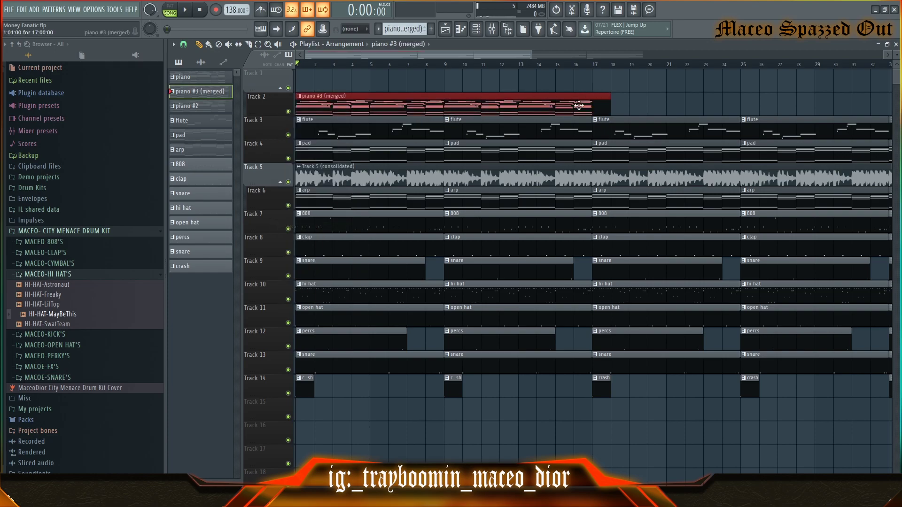